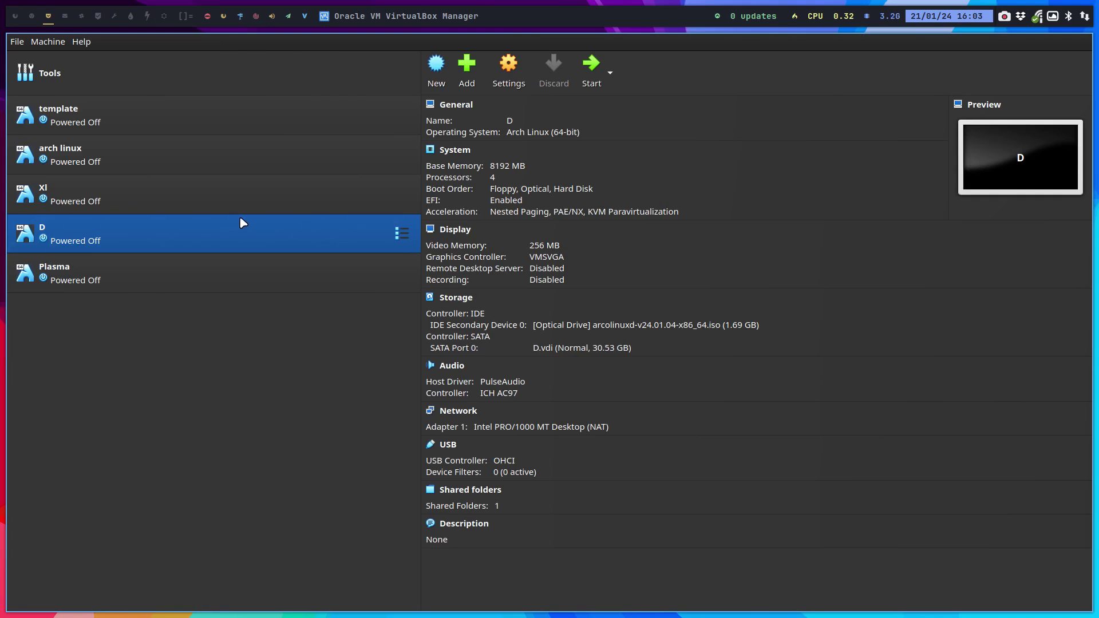
- Start the VM 'D' from the VirtualBox Manager list
{"action": "double_click", "coordinate": [272, 229]}
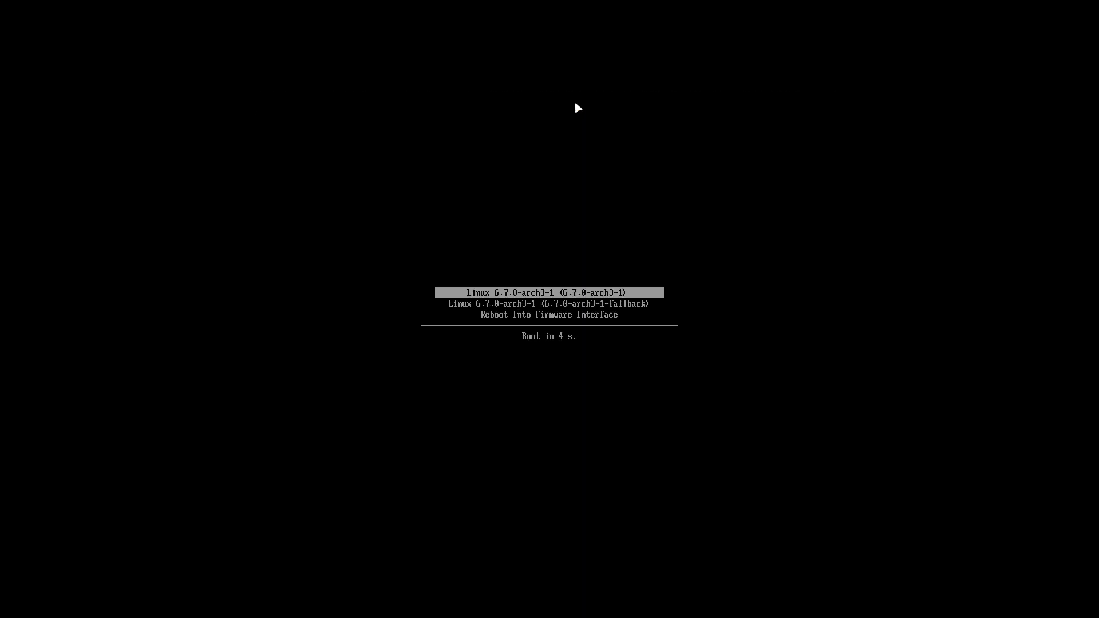
- Boot the default Linux 6.7.0-arch3-1 entry and open a terminal on the ArcoLinux desktop
{"action": "key", "text": "Return"}
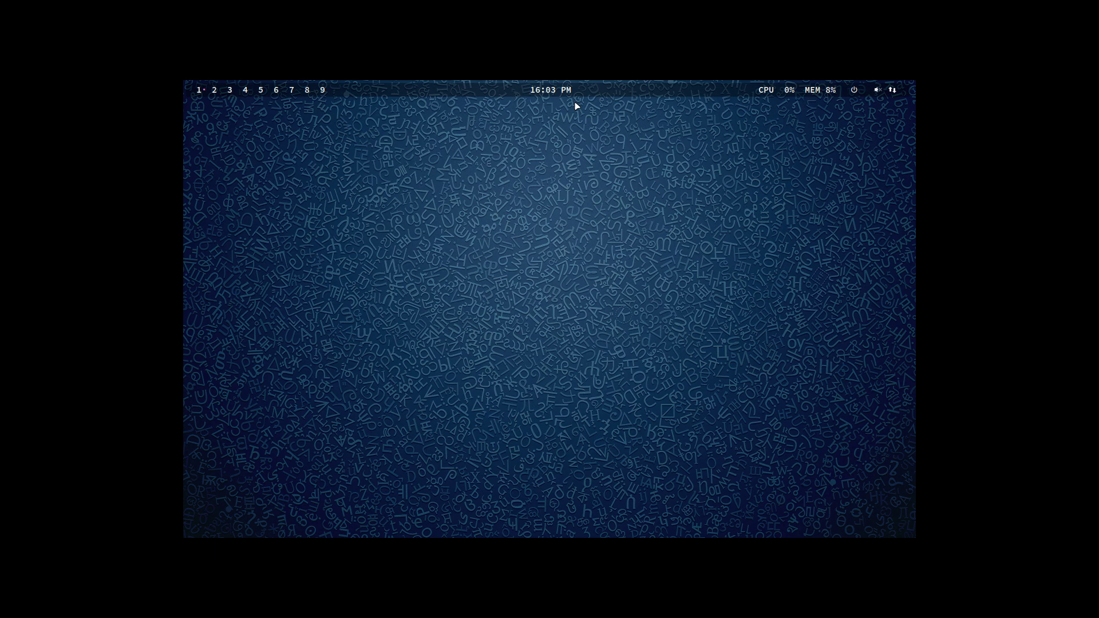
{"action": "key", "text": "super+Return"}
- Run 'update' with sudo and accept upgrading arcolinux-powermenu-git to 24.01-08
{"action": "type", "text": "ssu"}
{"action": "key", "text": "BackSpace"}
{"action": "key", "text": "BackSpace"}
{"action": "key", "text": "BackSpace"}
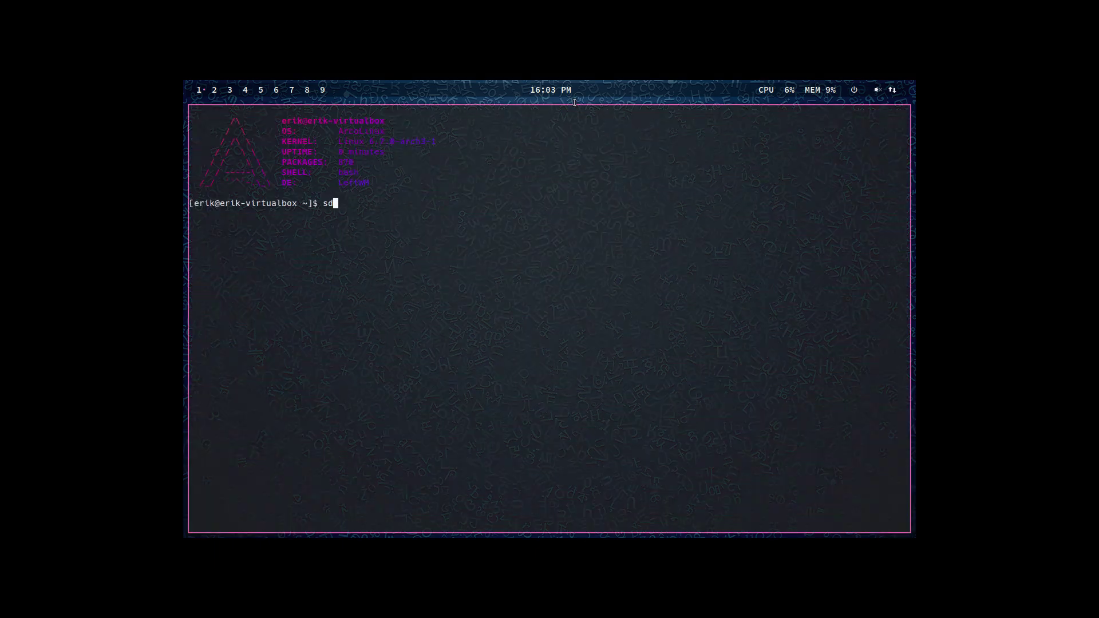
{"action": "type", "text": "update"}
{"action": "key", "text": "Return"}
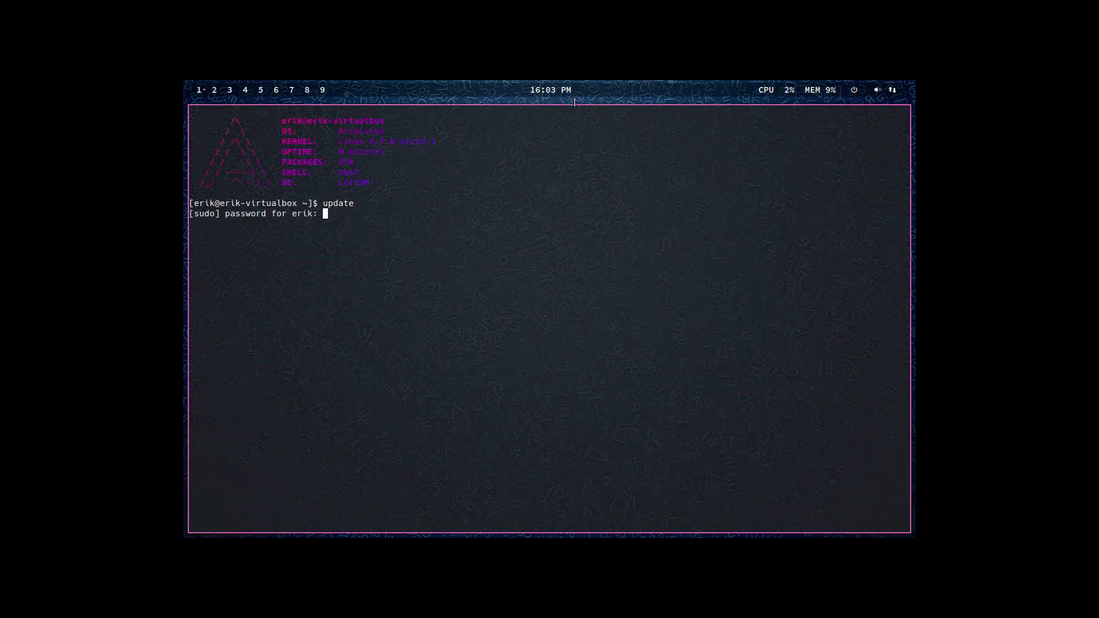
{"action": "key", "text": "Return"}
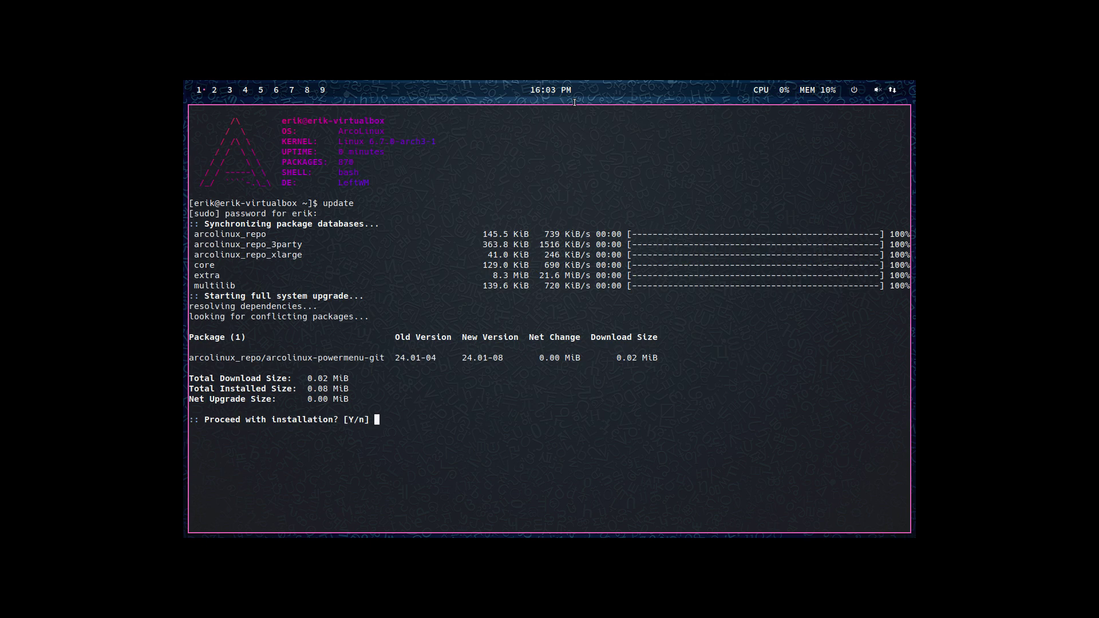
{"action": "key", "text": "Return"}
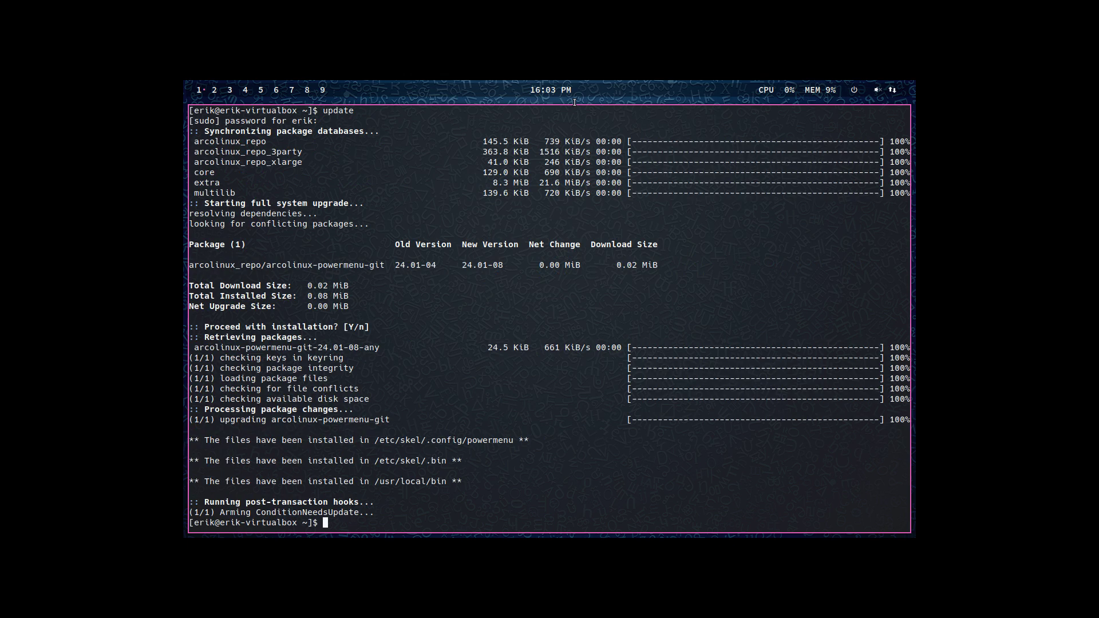
- Highlight the /etc/skel/.config/powermenu and /etc/skel/.bin install paths in the output
{"action": "left_click_drag", "start_coordinate": [390, 440], "coordinate": [517, 440]}
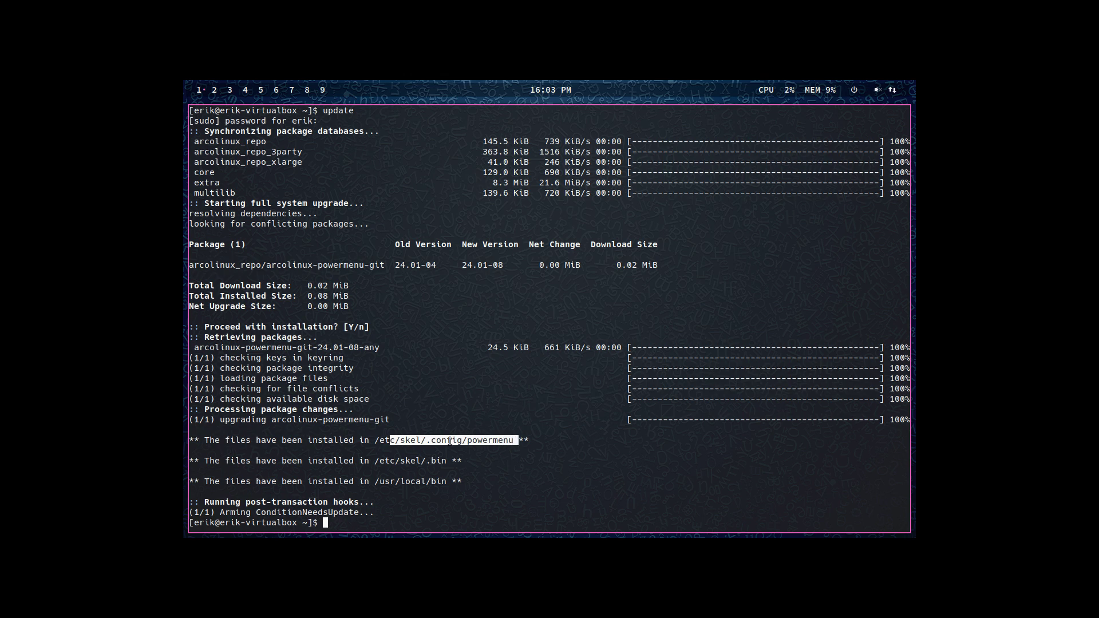
{"action": "left_click", "coordinate": [393, 440]}
{"action": "double_click", "coordinate": [393, 440]}
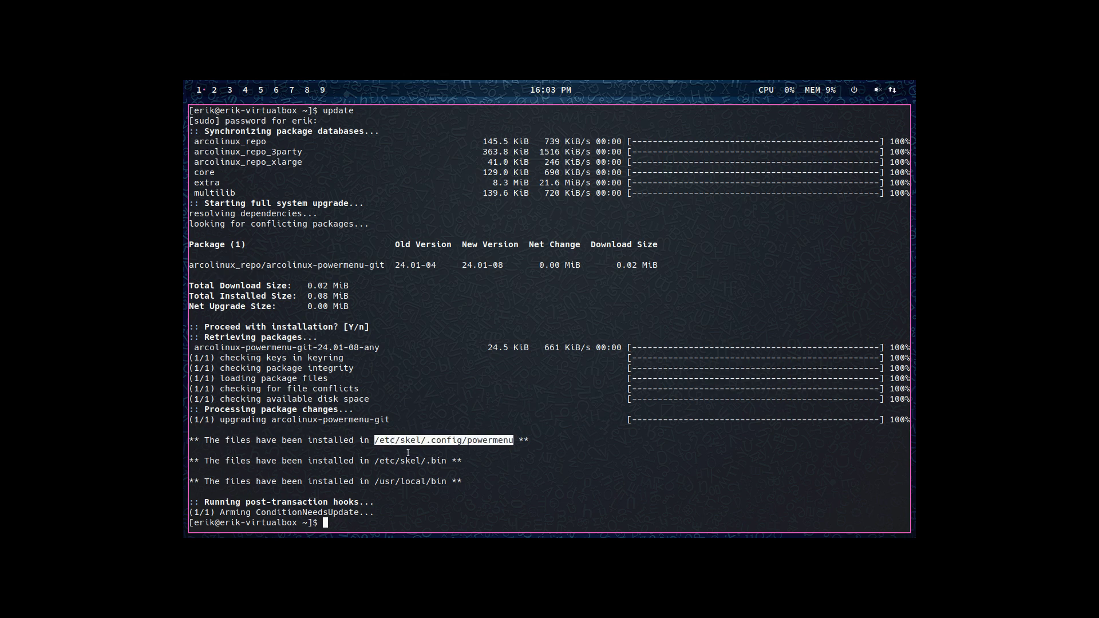
{"action": "double_click", "coordinate": [443, 461]}
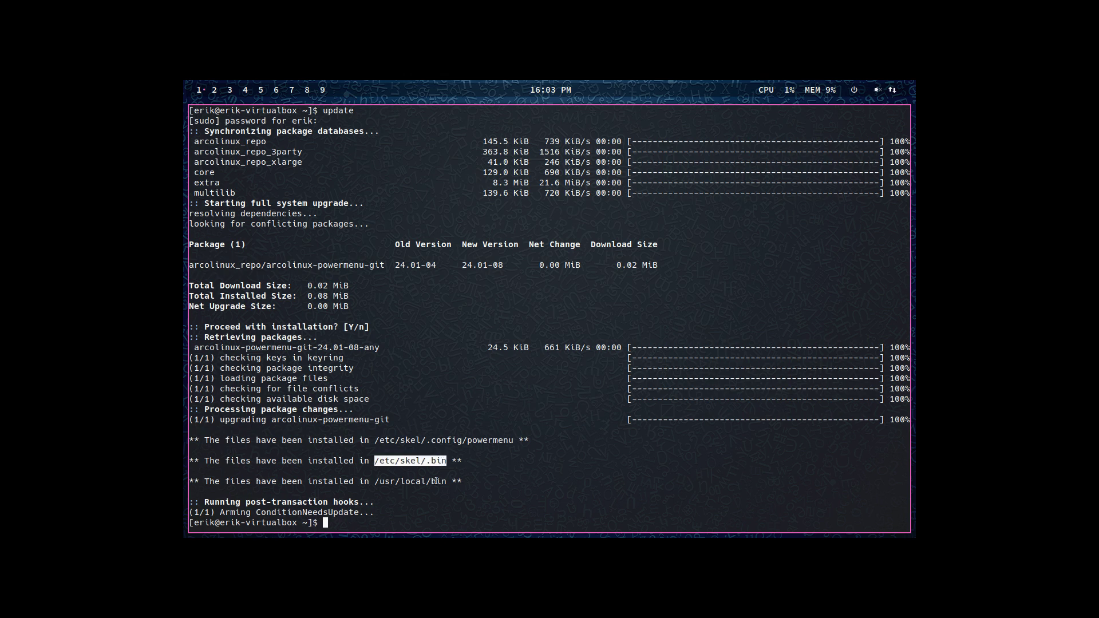
{"action": "left_click", "coordinate": [437, 481]}
- Run 'skel' and confirm copying /etc/skel into the home folder
{"action": "type", "text": "skel"}
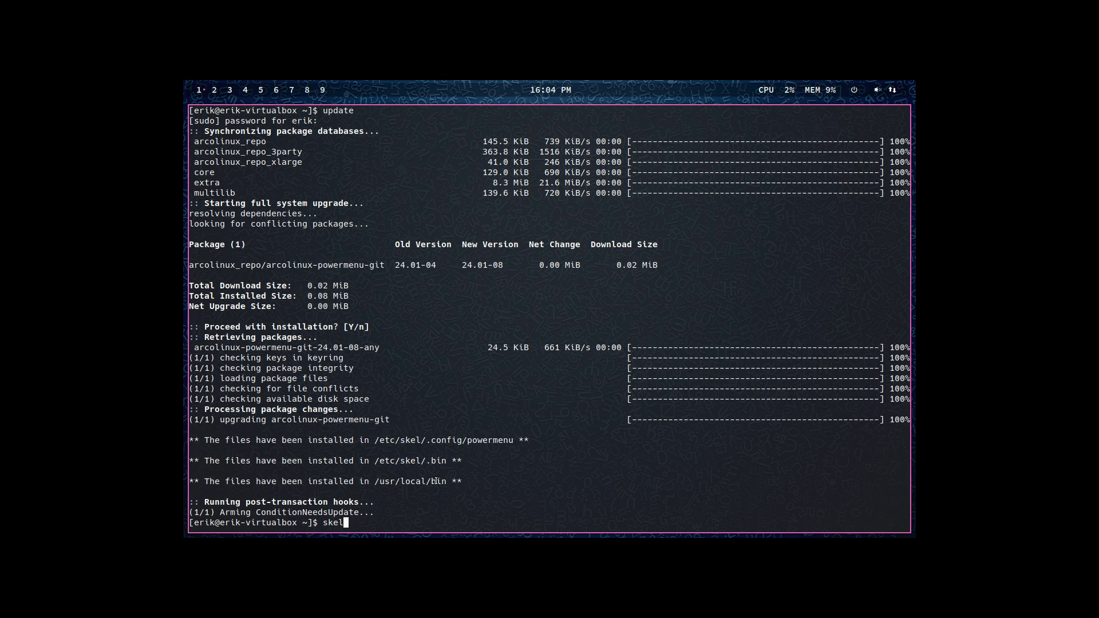
{"action": "key", "text": "Return"}
{"action": "type", "text": "y"}
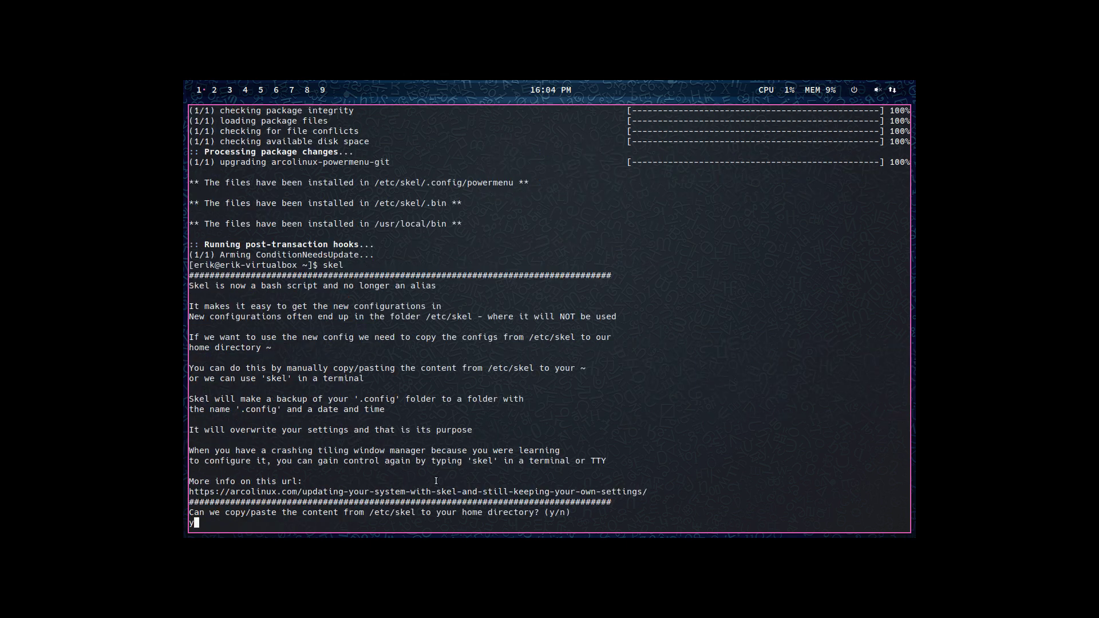
{"action": "key", "text": "Return"}
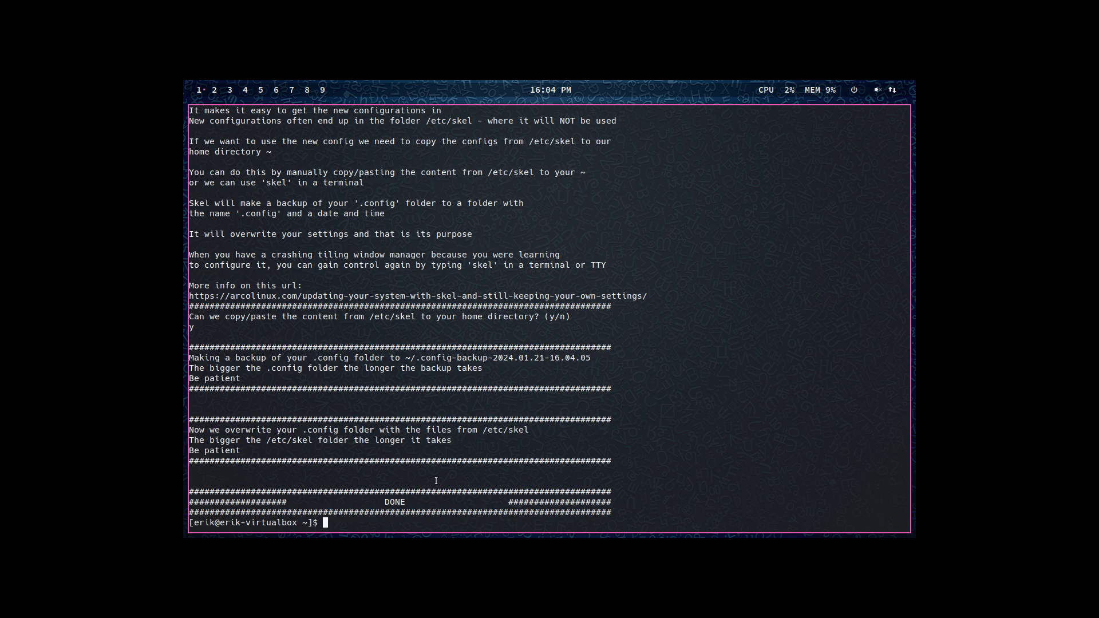
{"action": "type", "text": "q"}
- Switch the keyboard to Belgian AZERTY with give-me-azerty-be and test it
{"action": "type", "text": "uit"}
{"action": "key", "text": "BackSpace"}
{"action": "key", "text": "BackSpace"}
{"action": "key", "text": "BackSpace"}
{"action": "key", "text": "BackSpace"}
{"action": "type", "text": "gi v"}
{"action": "key", "text": "BackSpace"}
{"action": "key", "text": "BackSpace"}
{"action": "type", "text": "ve-me-a"}
{"action": "key", "text": "Tab"}
{"action": "key", "text": "Return"}
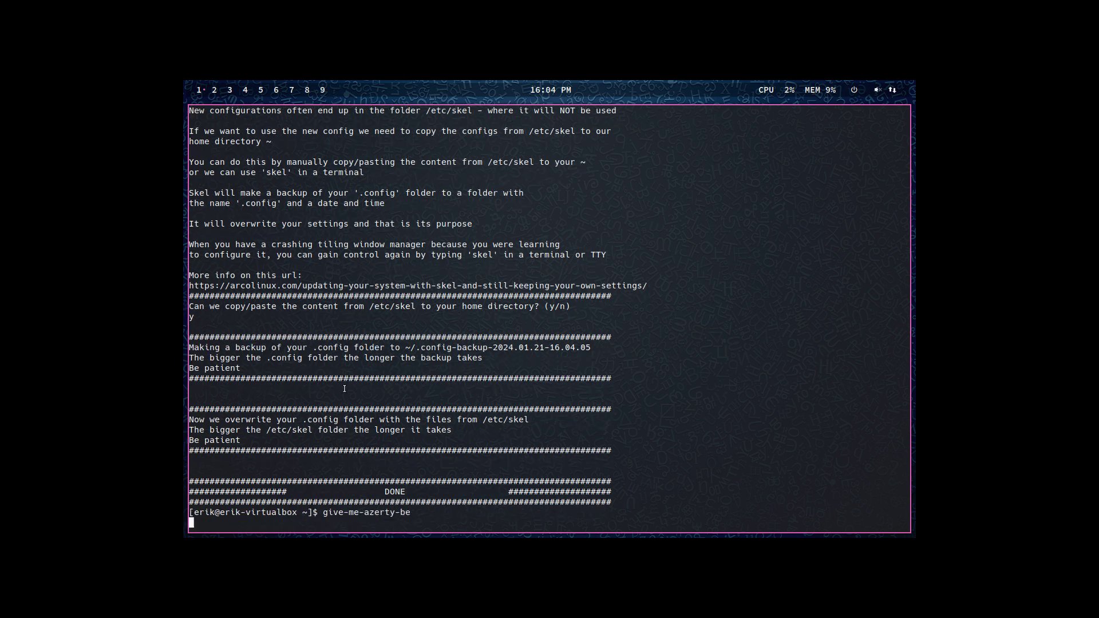
{"action": "type", "text": "azerrt"}
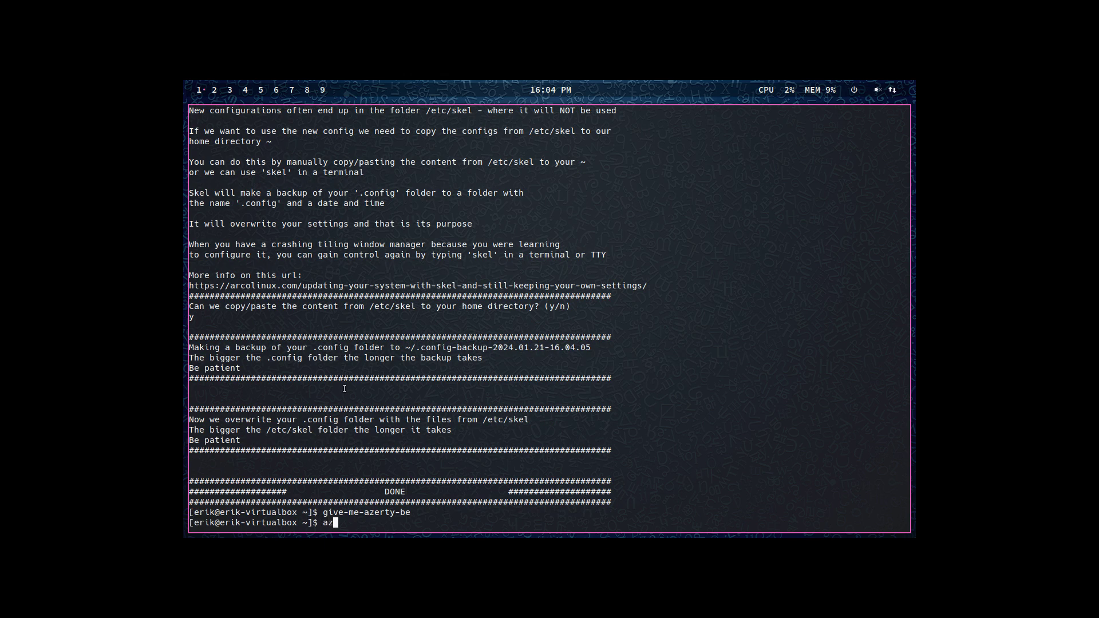
{"action": "key", "text": "BackSpace"}
{"action": "key", "text": "BackSpace"}
{"action": "key", "text": "BackSpace"}
{"action": "key", "text": "BackSpace"}
{"action": "key", "text": "BackSpace"}
{"action": "key", "text": "BackSpace"}
- Log out from the logout menu and log back in with the account password
{"action": "key", "text": "super+x"}
{"action": "key", "text": "Return"}
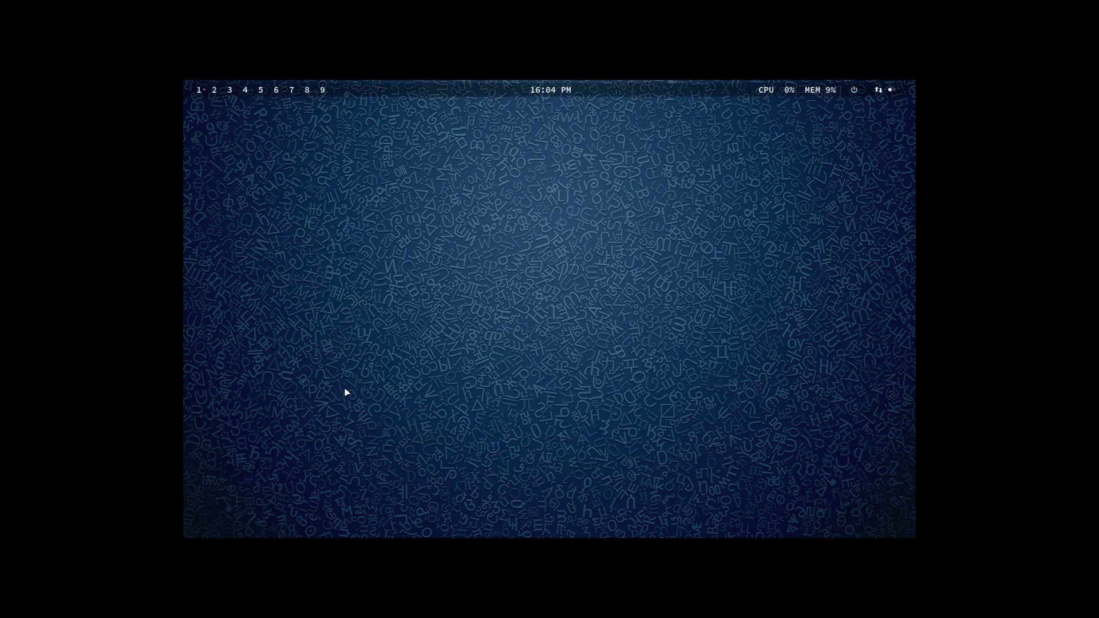
- Close the autostarted terminal and the Welcome App, then open a fresh terminal
{"action": "type", "text": "azrt"}
{"action": "key", "text": "BackSpace"}
{"action": "key", "text": "BackSpace"}
{"action": "key", "text": "BackSpace"}
{"action": "key", "text": "BackSpace"}
{"action": "key", "text": "super+shift+q"}
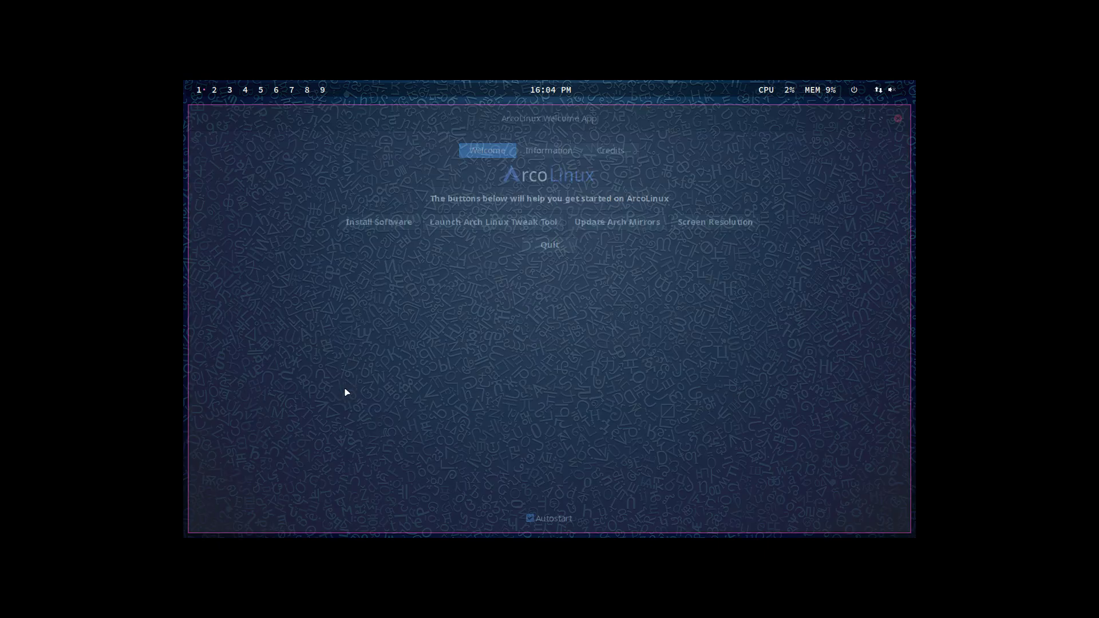
{"action": "key", "text": "super+shift+q"}
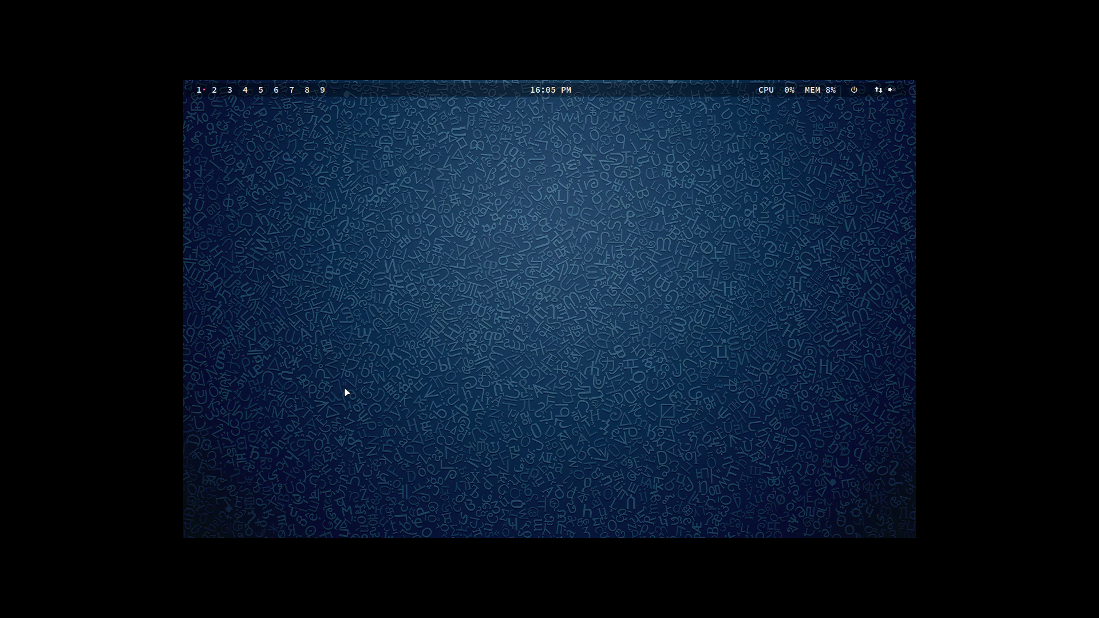
{"action": "key", "text": "super+Return"}
- Run arcolinux-powermenu, lock the screen with it, and unlock with the password
{"action": "type", "text": "arcolinux-"}
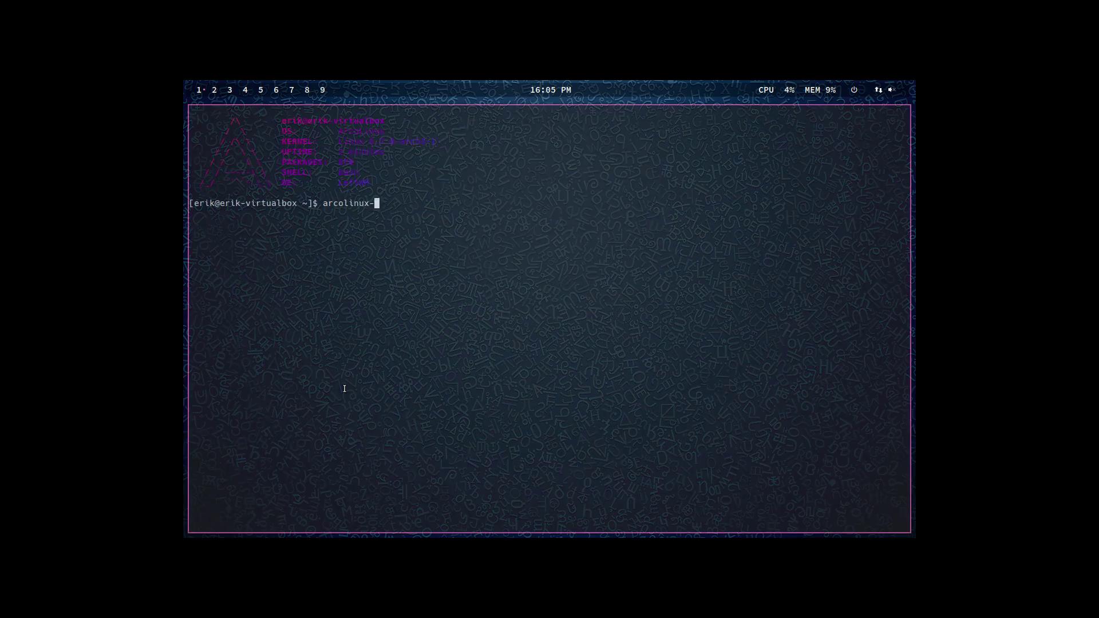
{"action": "type", "text": "powermenu"}
{"action": "key", "text": "Return"}
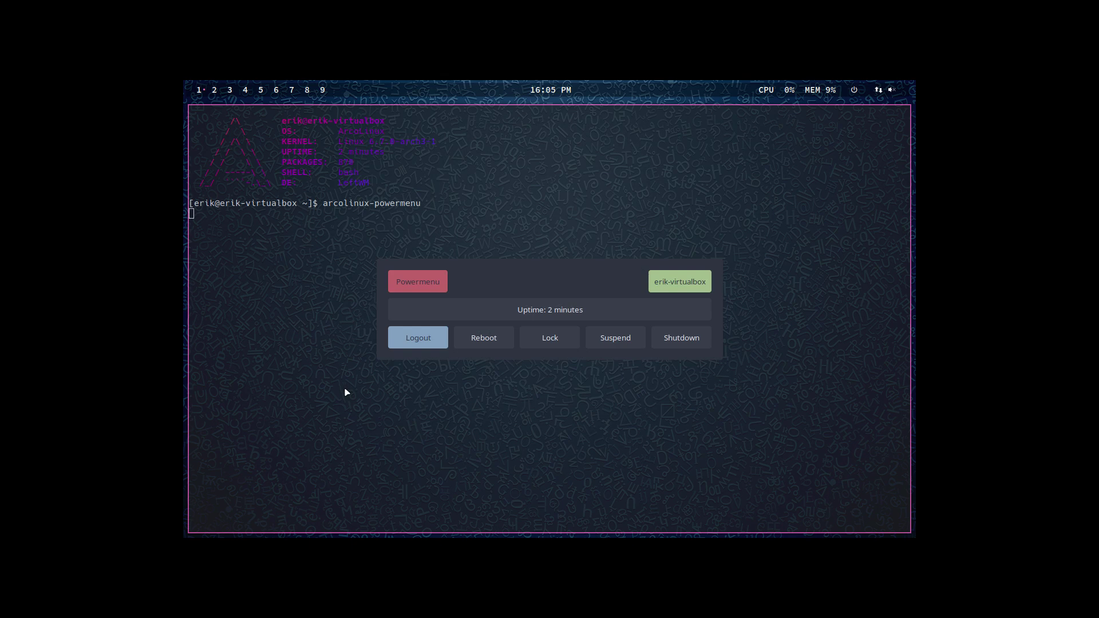
{"action": "left_click", "coordinate": [557, 347]}
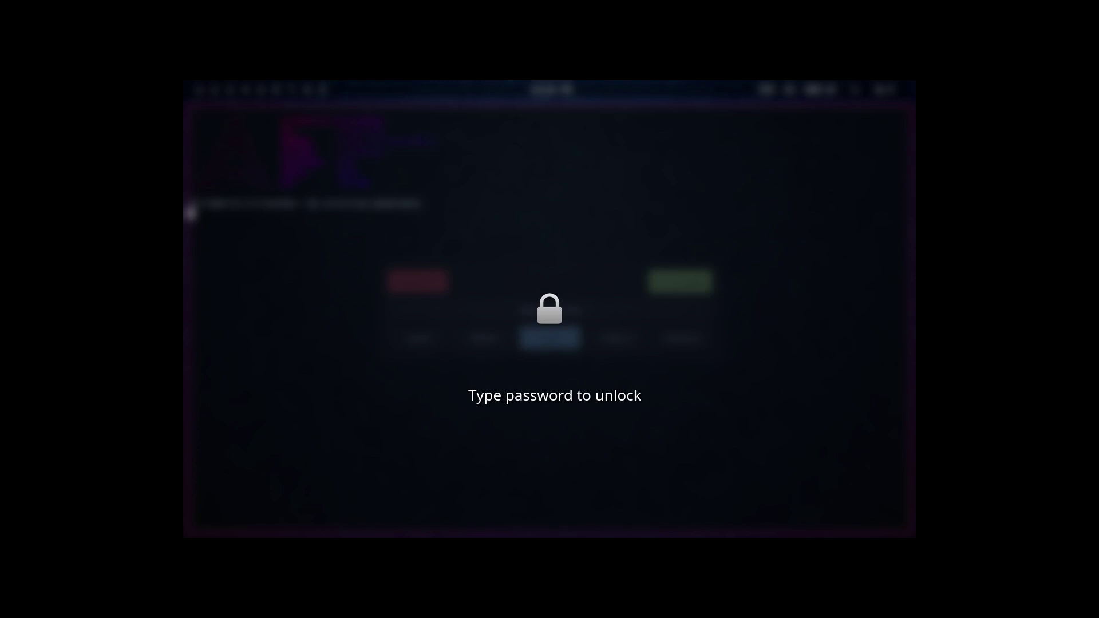
{"action": "key", "text": "Return"}
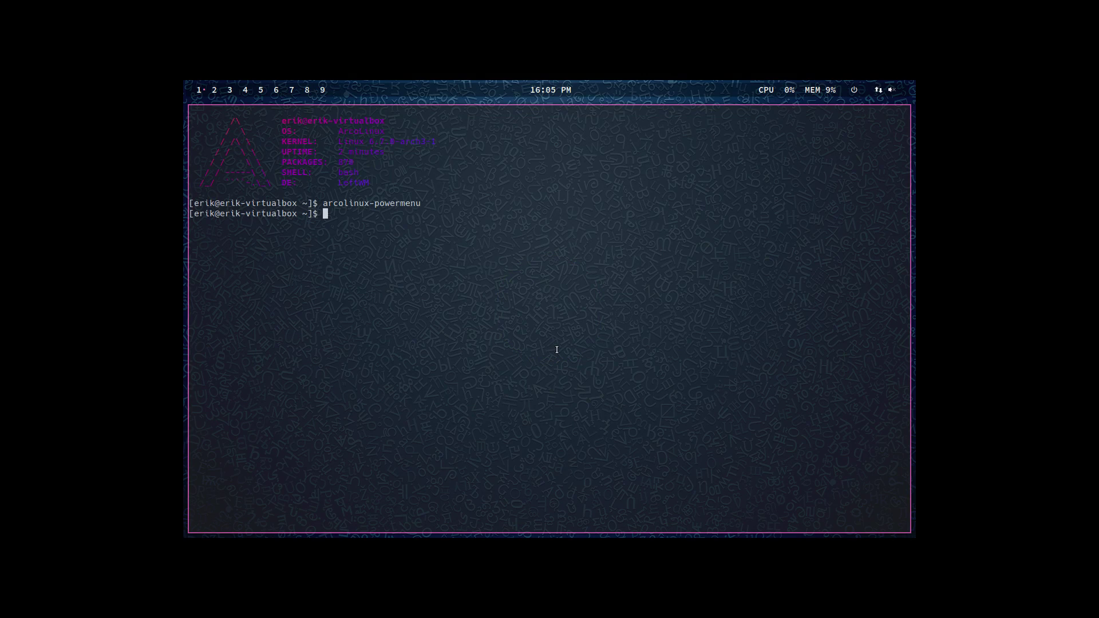
- Rerun arcolinux-powermenu, dismiss it, and close the terminal
{"action": "type", "text": "arcolinux-powermenu"}
{"action": "key", "text": "Return"}
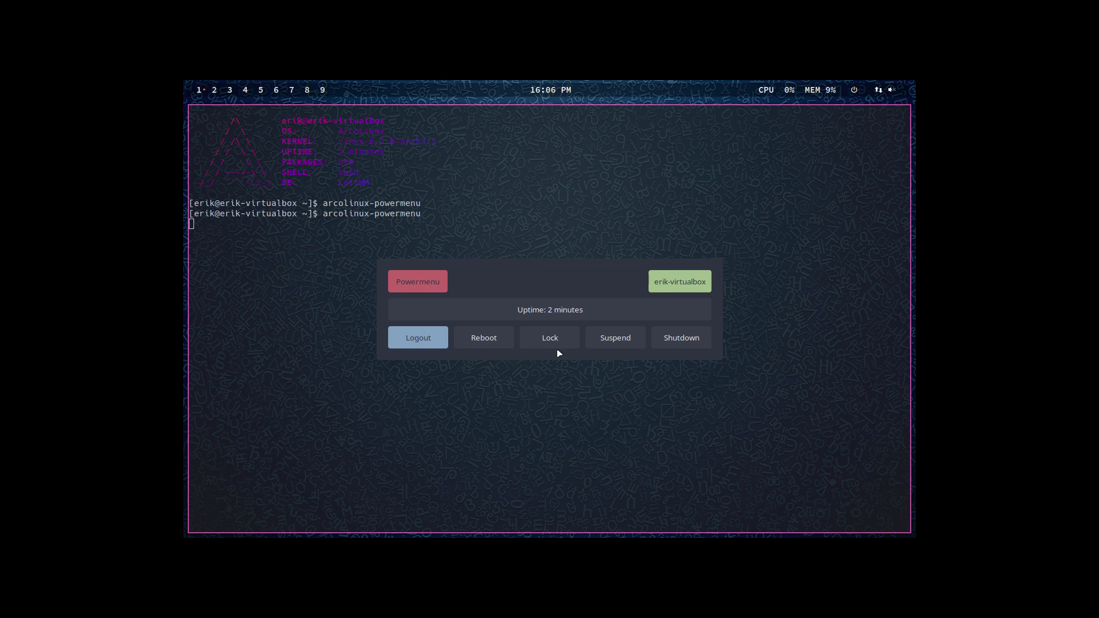
{"action": "key", "text": "Escape"}
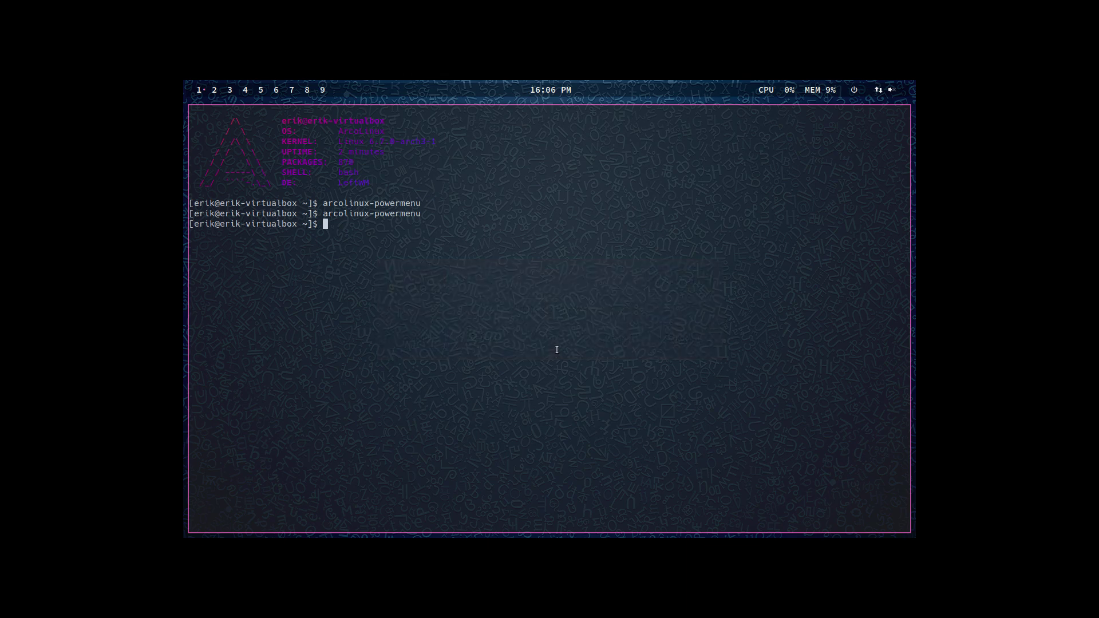
{"action": "key", "text": "super+q"}
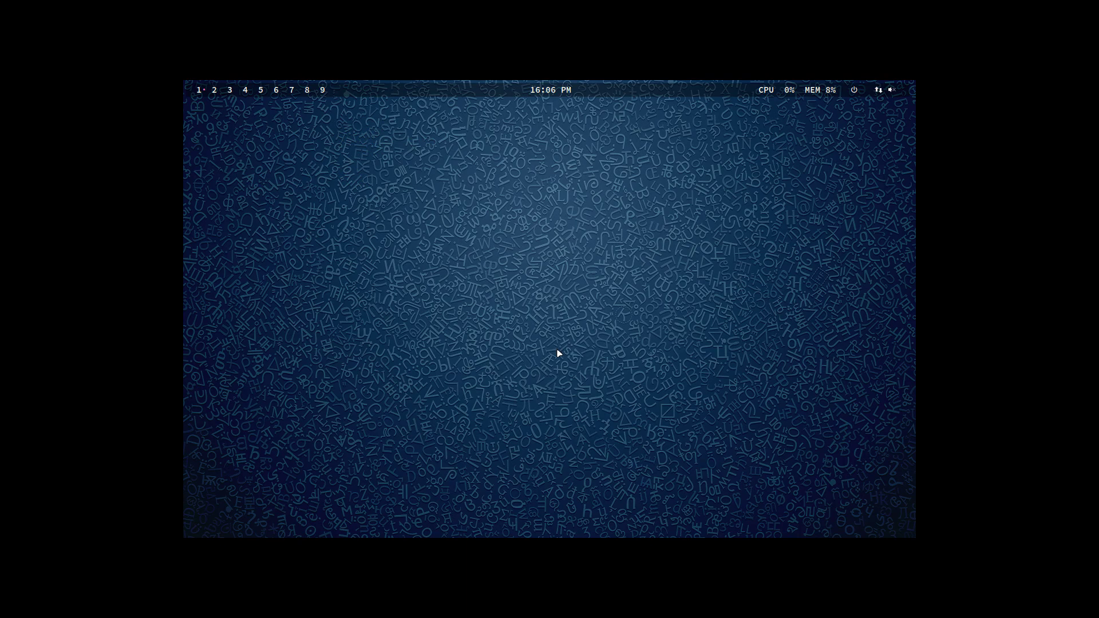
- Show hidden files in Thunar and open ~/.config/leftwm/sxhkd/sxhkdrc in Sublime Text
{"action": "key", "text": "super+shift+Return"}
{"action": "key", "text": "ctrl+h"}
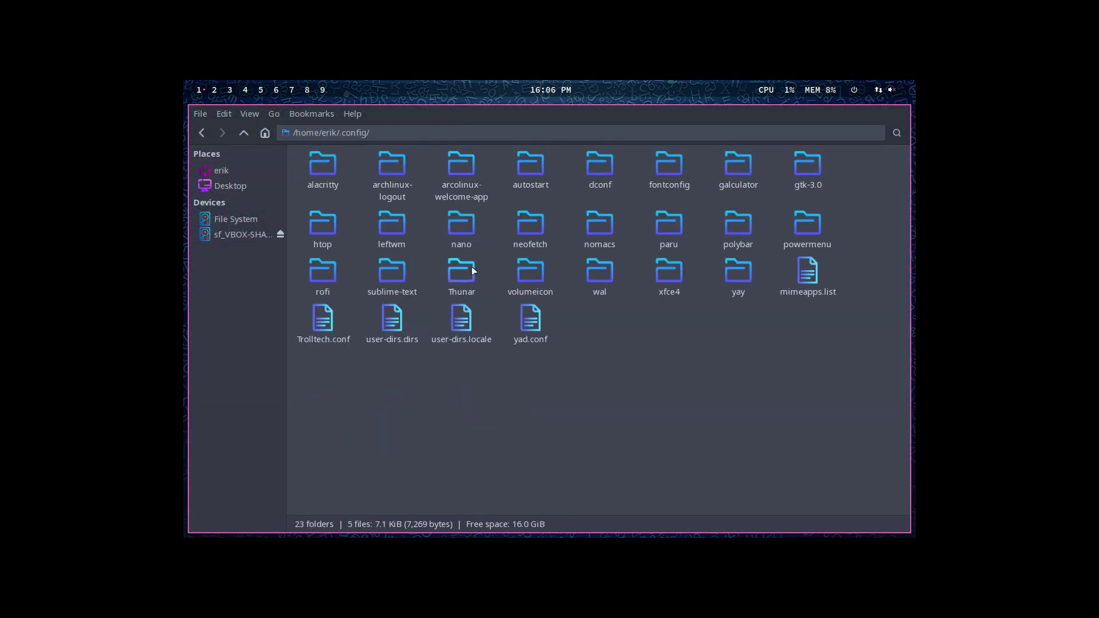
{"action": "double_click", "coordinate": [398, 229]}
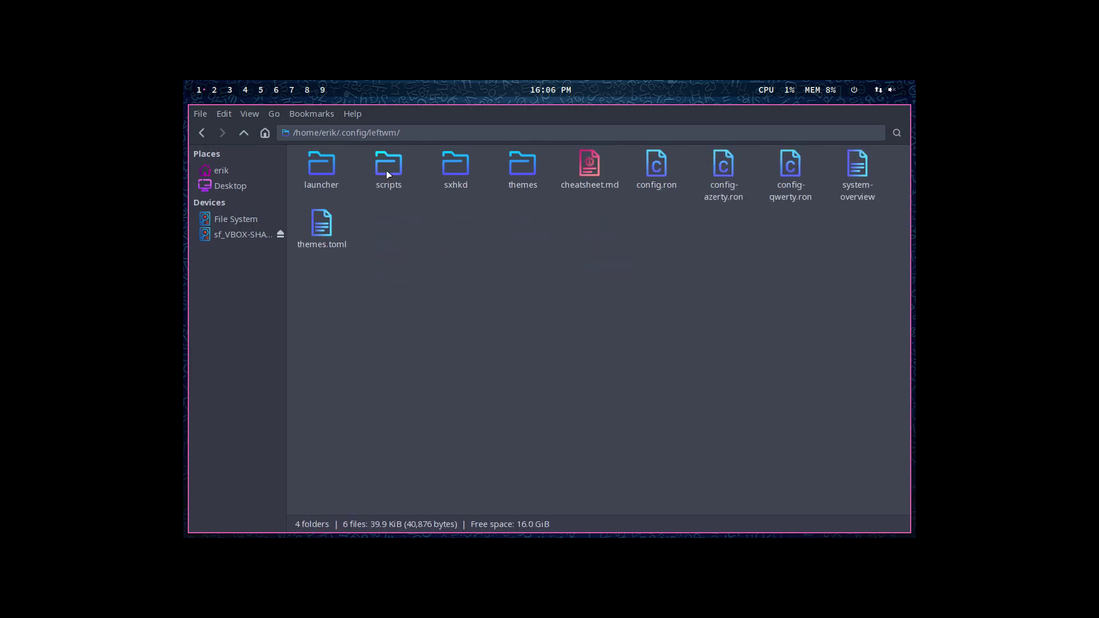
{"action": "left_click", "coordinate": [457, 178]}
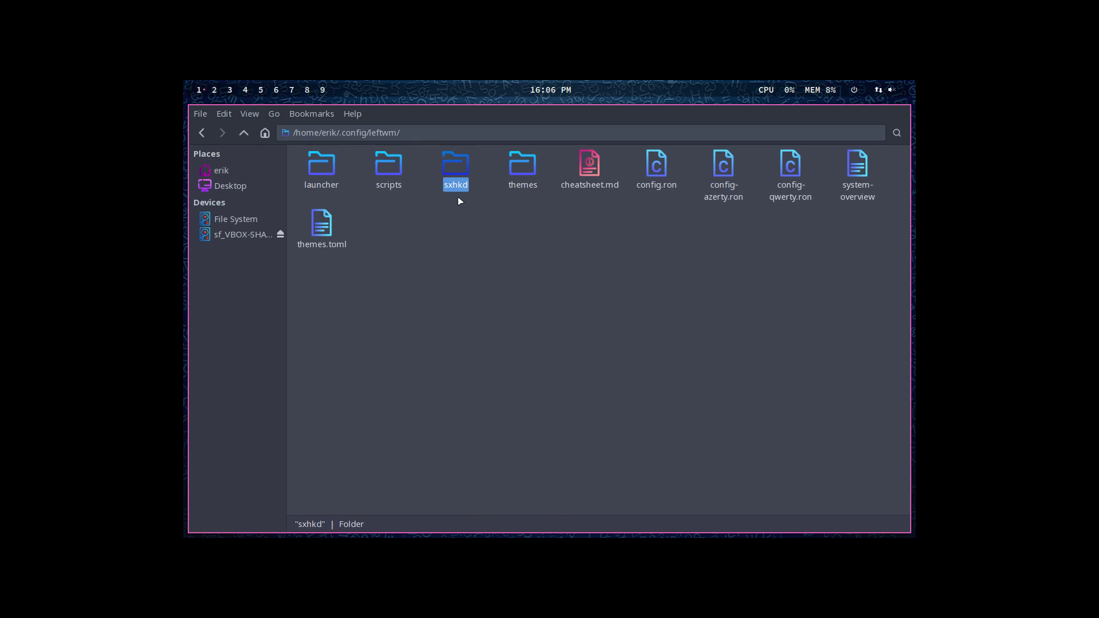
{"action": "left_click", "coordinate": [655, 167]}
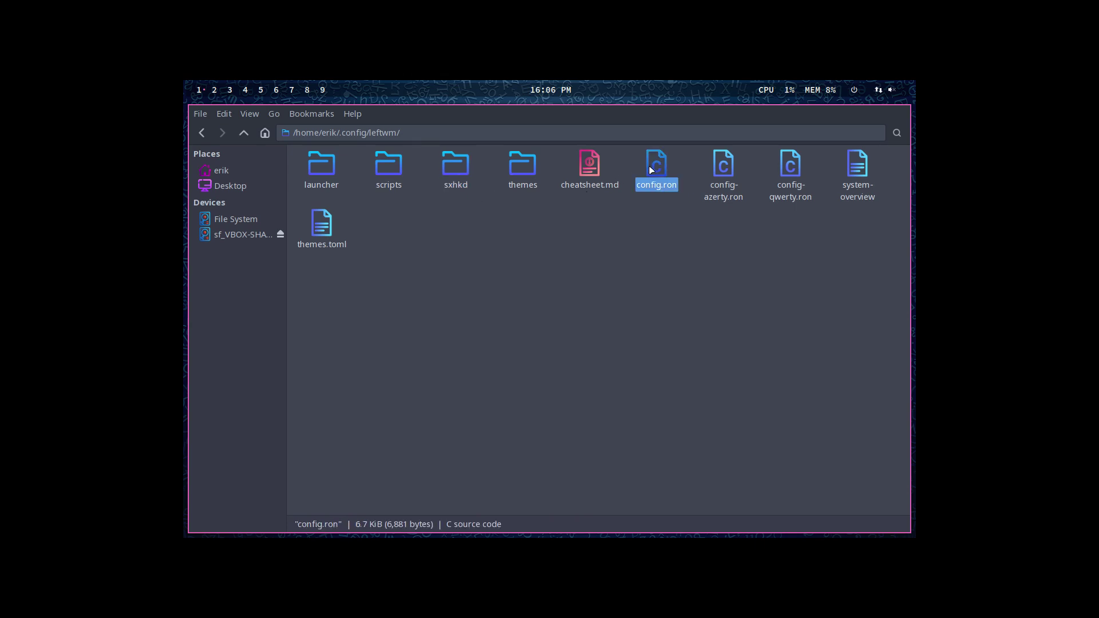
{"action": "double_click", "coordinate": [454, 170]}
{"action": "double_click", "coordinate": [310, 166]}
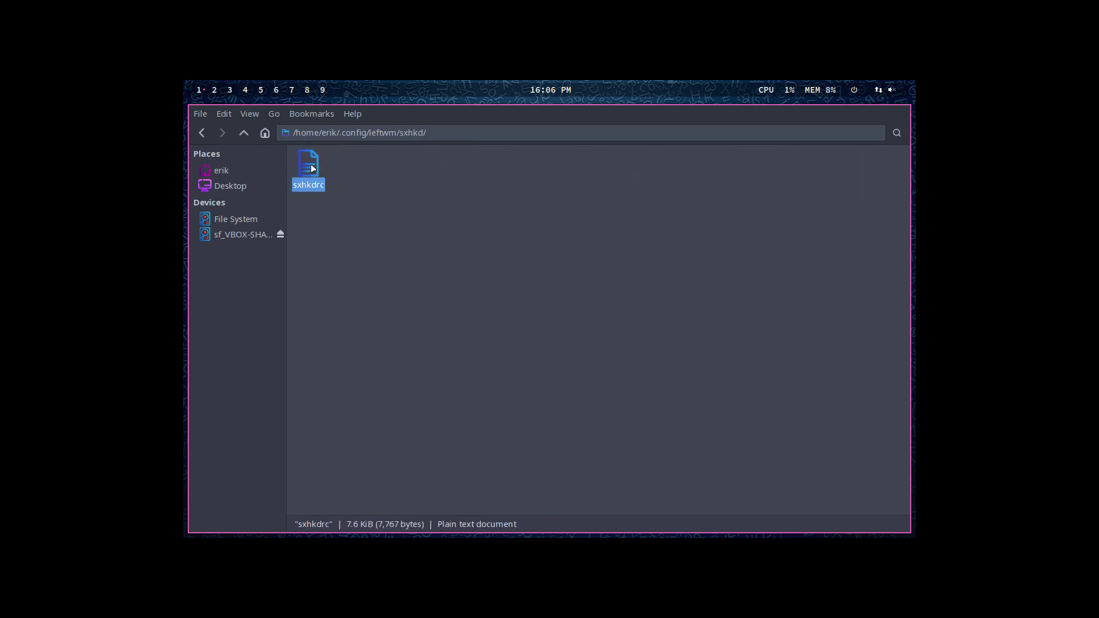
{"action": "scroll", "coordinate": [743, 309], "scroll_direction": "down", "scroll_amount": 5}
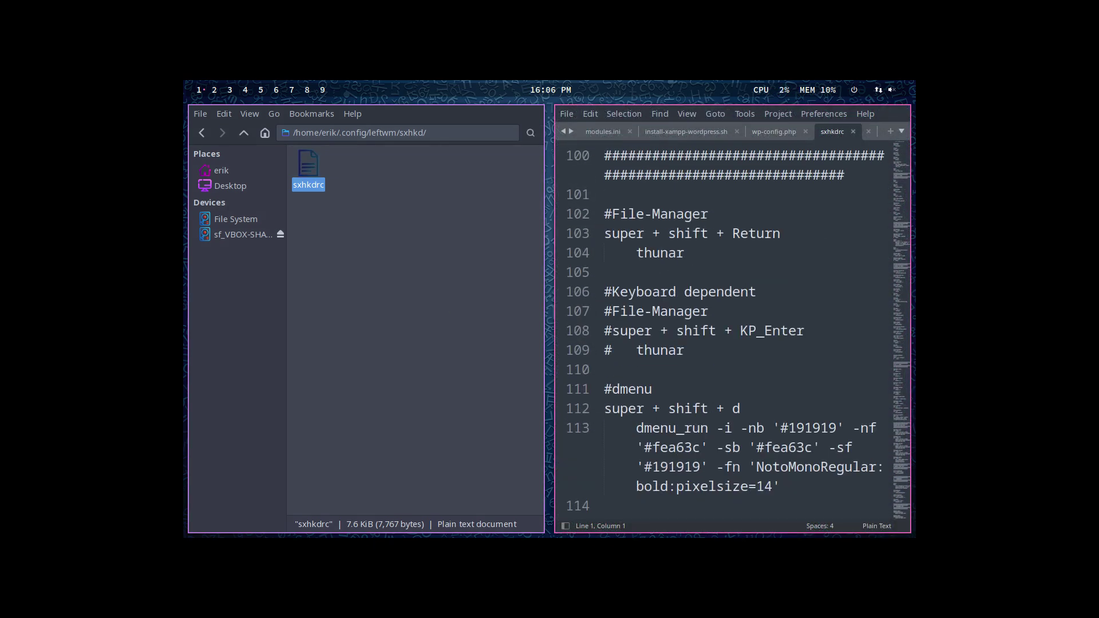
- Search sxhkdrc for 'super + shift' and select the thunar file-manager binding on lines 103–104
{"action": "key", "text": "ctrl+f"}
{"action": "type", "text": "su"}
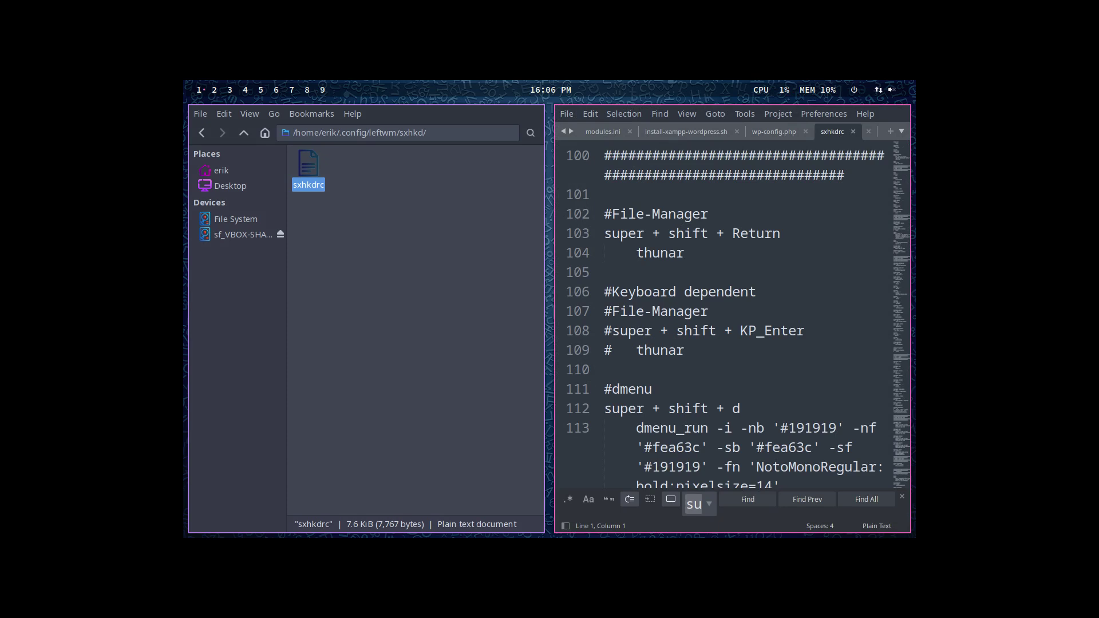
{"action": "type", "text": "per + shift + x"}
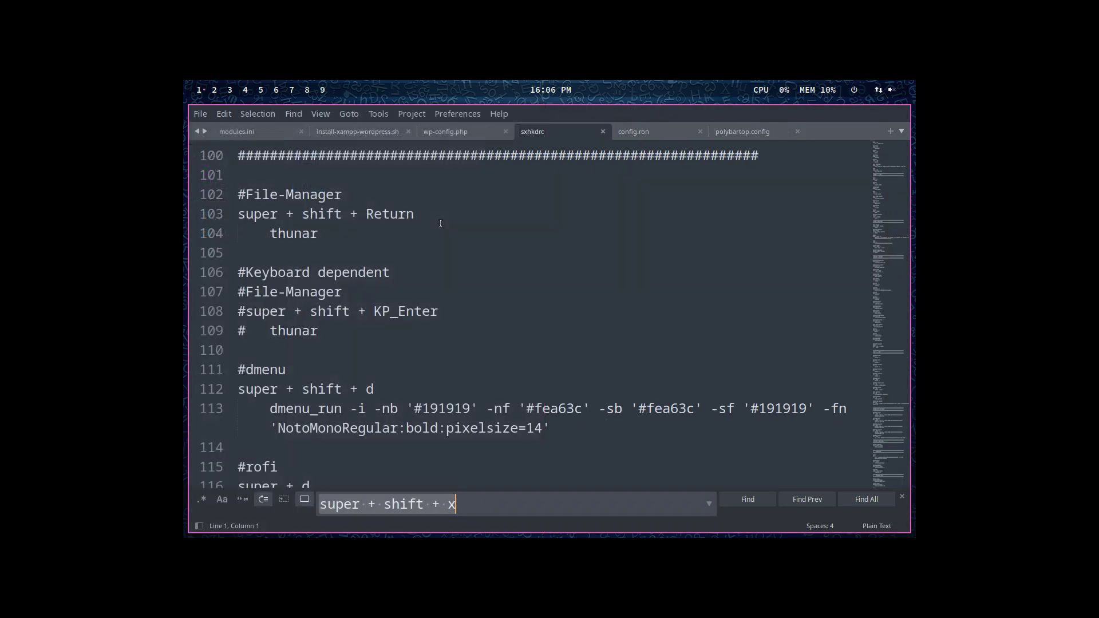
{"action": "left_click", "coordinate": [754, 501]}
{"action": "key", "text": "ctrl+a"}
{"action": "key", "text": "BackSpace"}
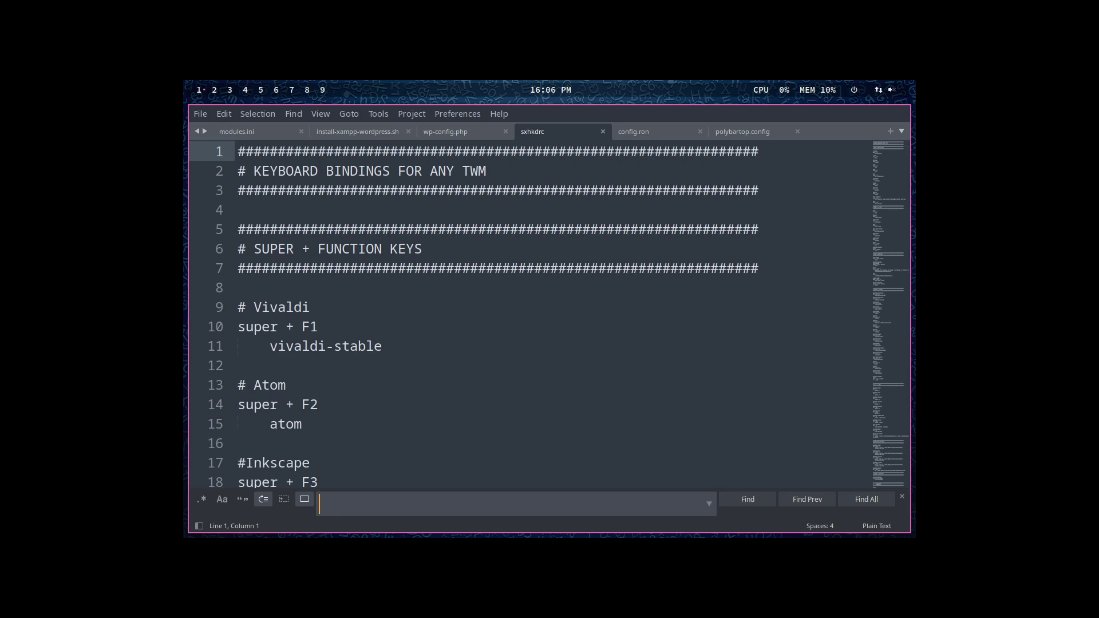
{"action": "key", "text": "ctrl+z"}
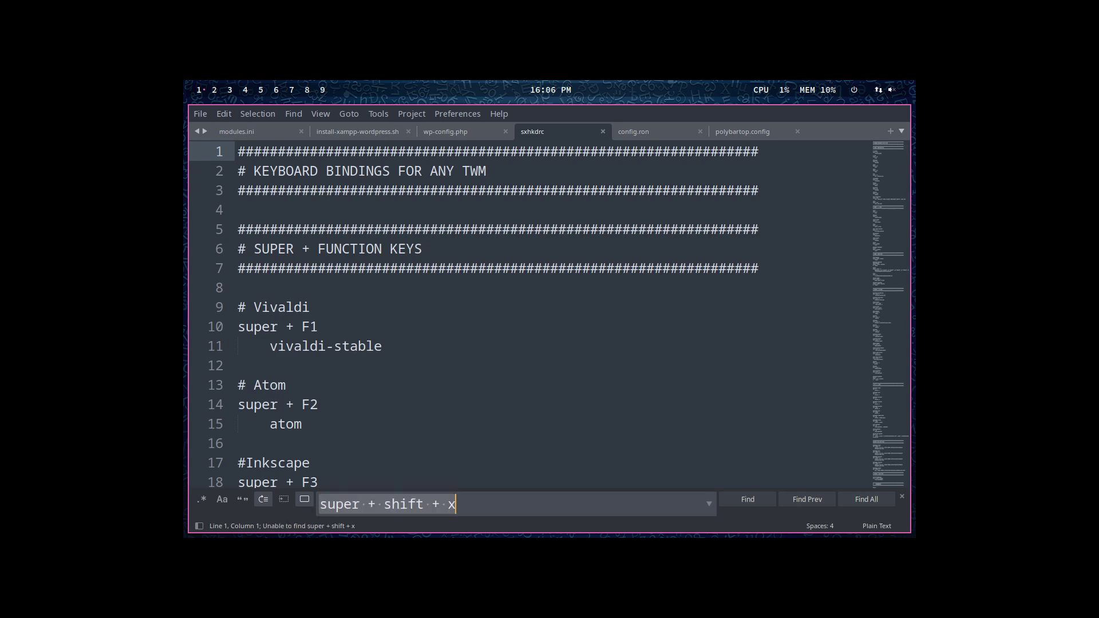
{"action": "key", "text": "End"}
{"action": "key", "text": "BackSpace"}
{"action": "key", "text": "BackSpace"}
{"action": "key", "text": "BackSpace"}
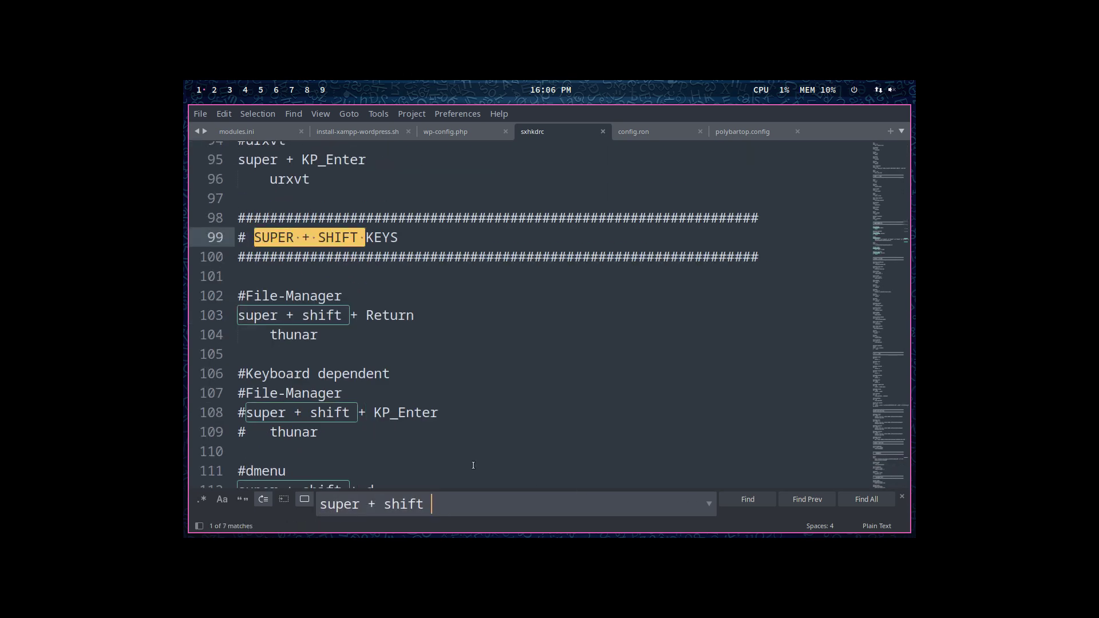
{"action": "left_click_drag", "start_coordinate": [332, 339], "coordinate": [237, 315]}
- Duplicate the thunar binding onto a new line below it
{"action": "key", "text": "ctrl+c"}
{"action": "key", "text": "Right"}
{"action": "key", "text": "Return"}
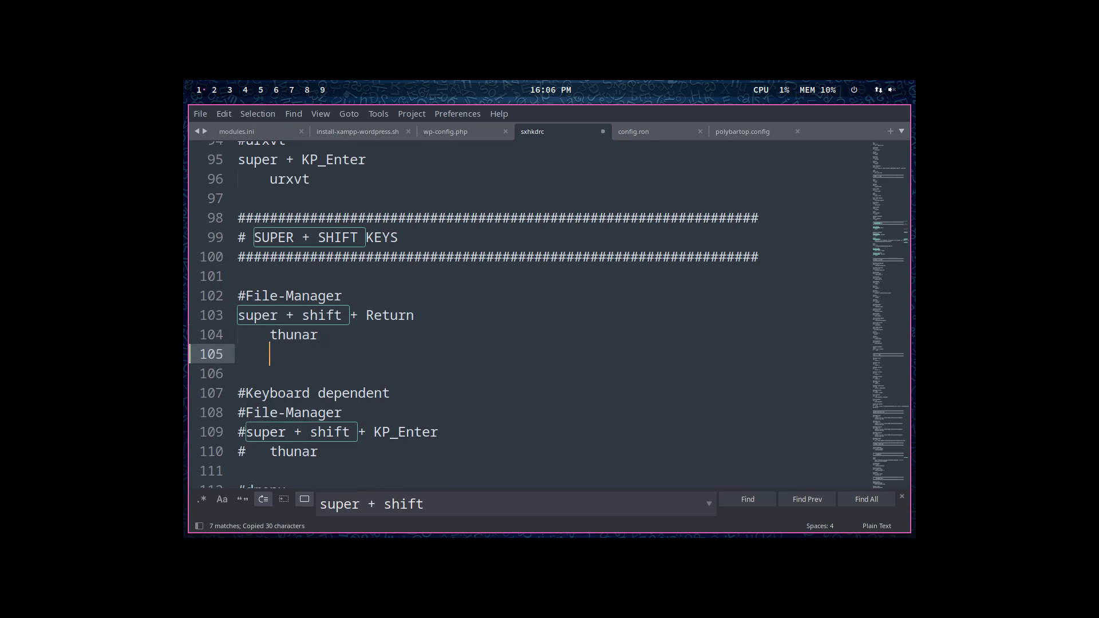
{"action": "key", "text": "Return"}
{"action": "key", "text": "BackSpace"}
{"action": "key", "text": "ctrl+v"}
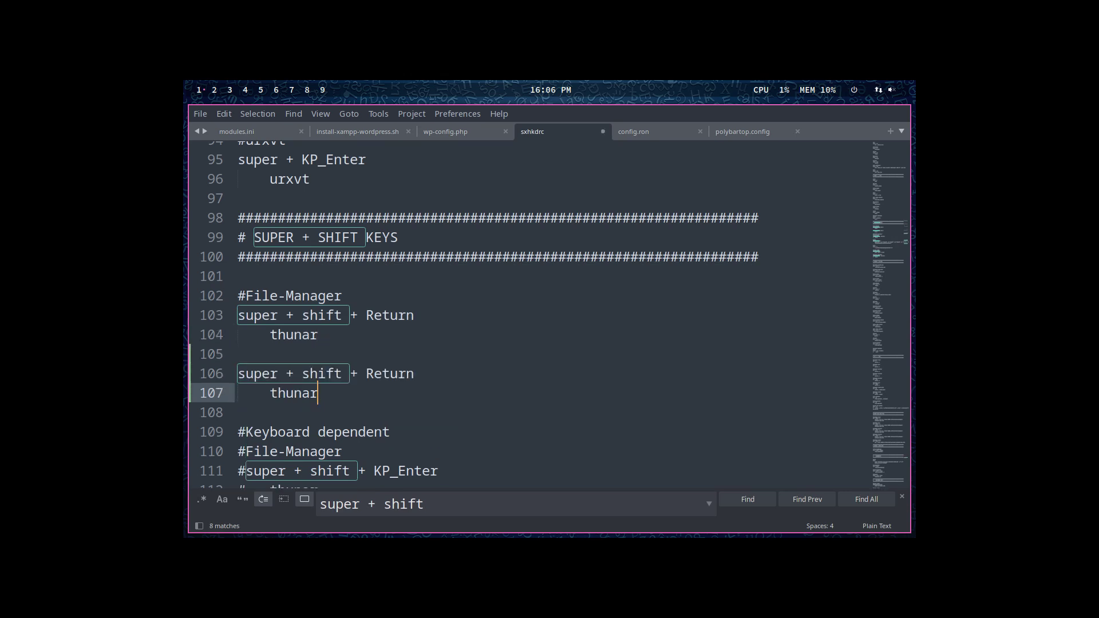
- Change the copy to super + shift + x launching arcolinux-powermenu and save sxhkdrc
{"action": "double_click", "coordinate": [371, 373]}
{"action": "type", "text": "x"}
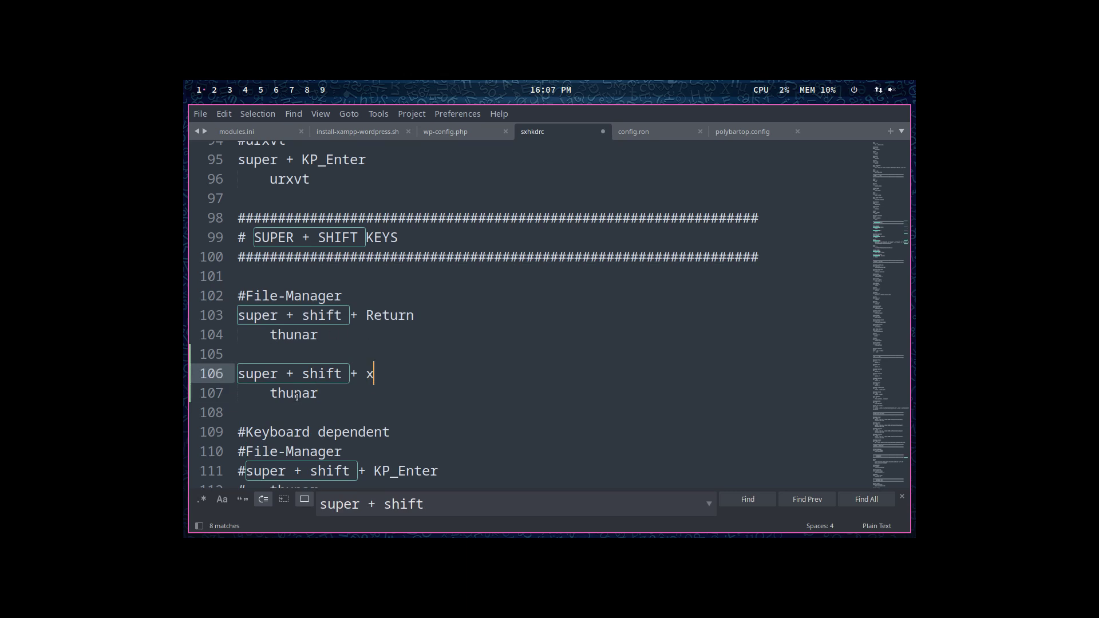
{"action": "double_click", "coordinate": [295, 395]}
{"action": "type", "text": "arcolinu"}
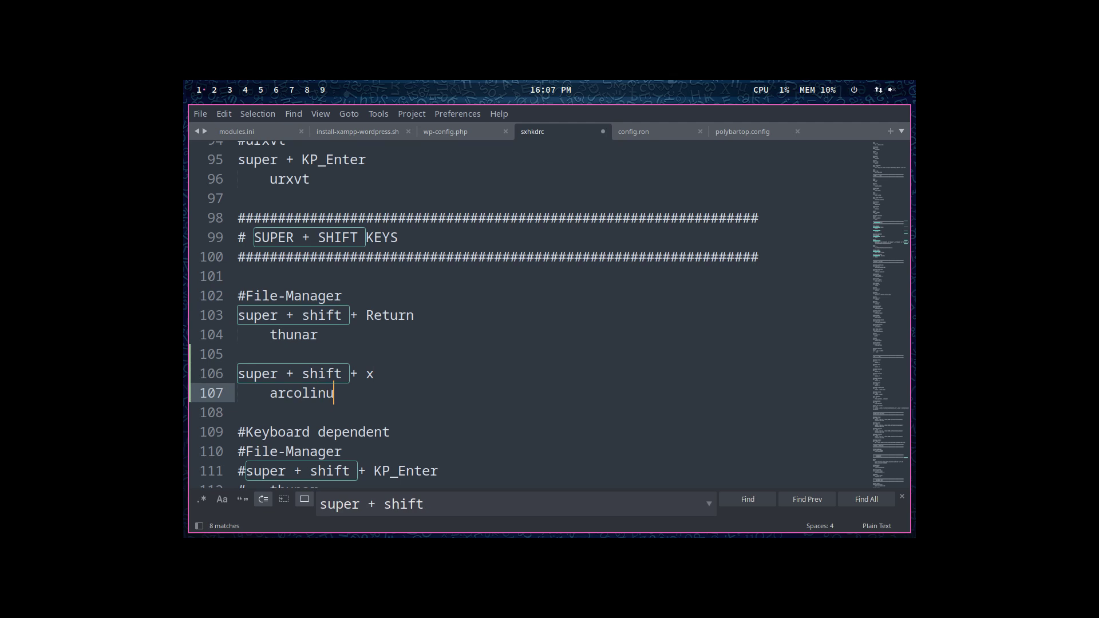
{"action": "type", "text": "x-powermenu"}
{"action": "key", "text": "ctrl+s"}
- Test super+shift+x twice, dismissing the power menu each time, then close Sublime Text
{"action": "key", "text": "super+shift+x"}
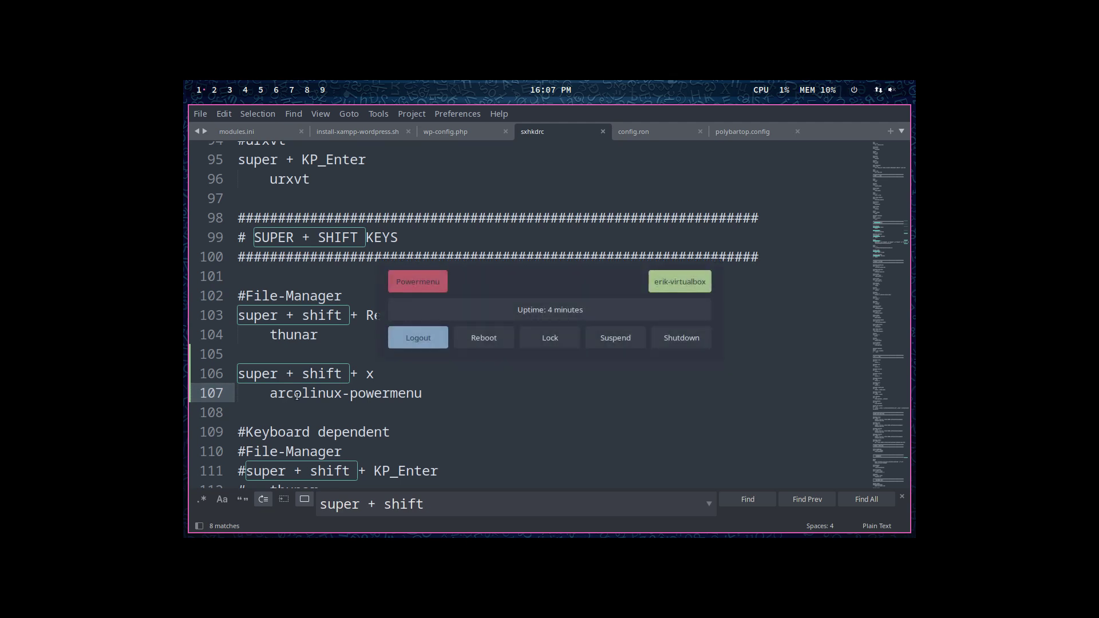
{"action": "key", "text": "Escape"}
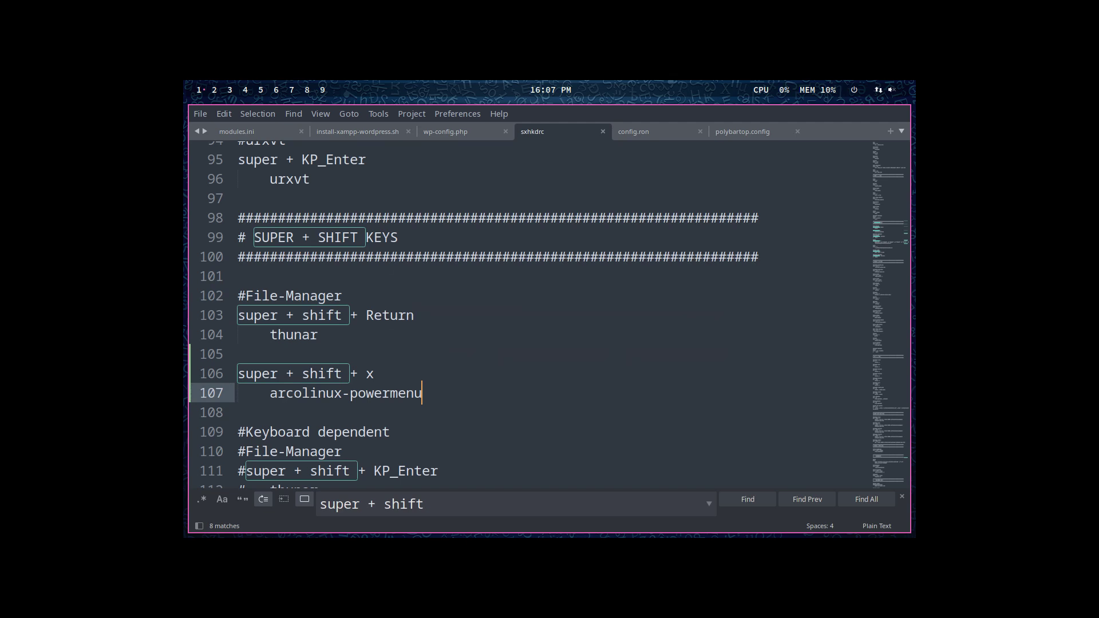
{"action": "key", "text": "super+shift+x"}
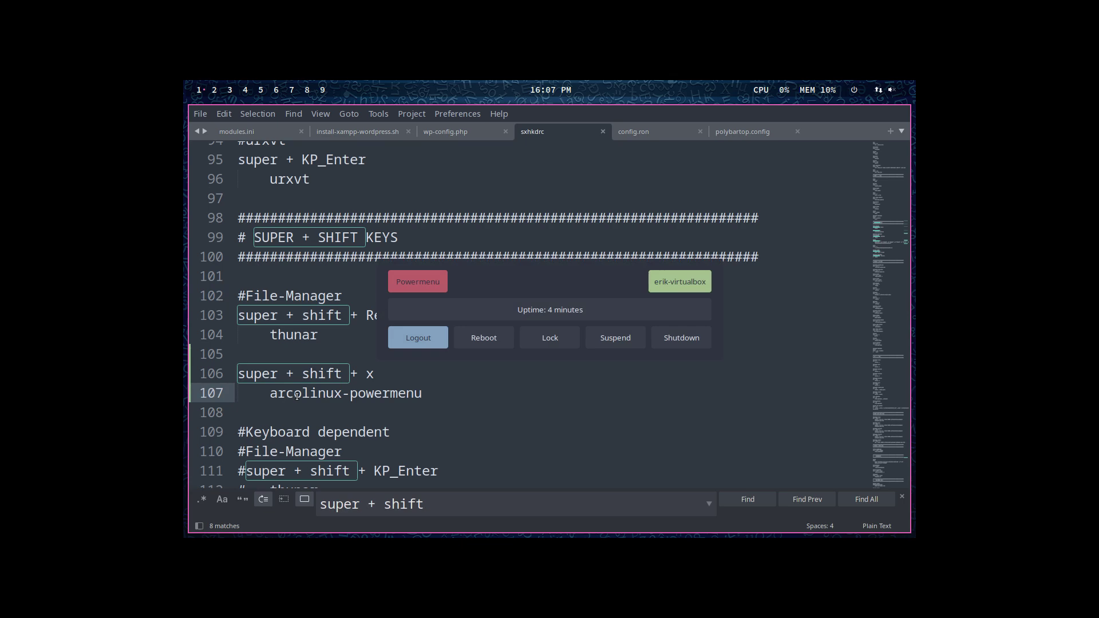
{"action": "key", "text": "Escape"}
{"action": "key", "text": "super+q"}
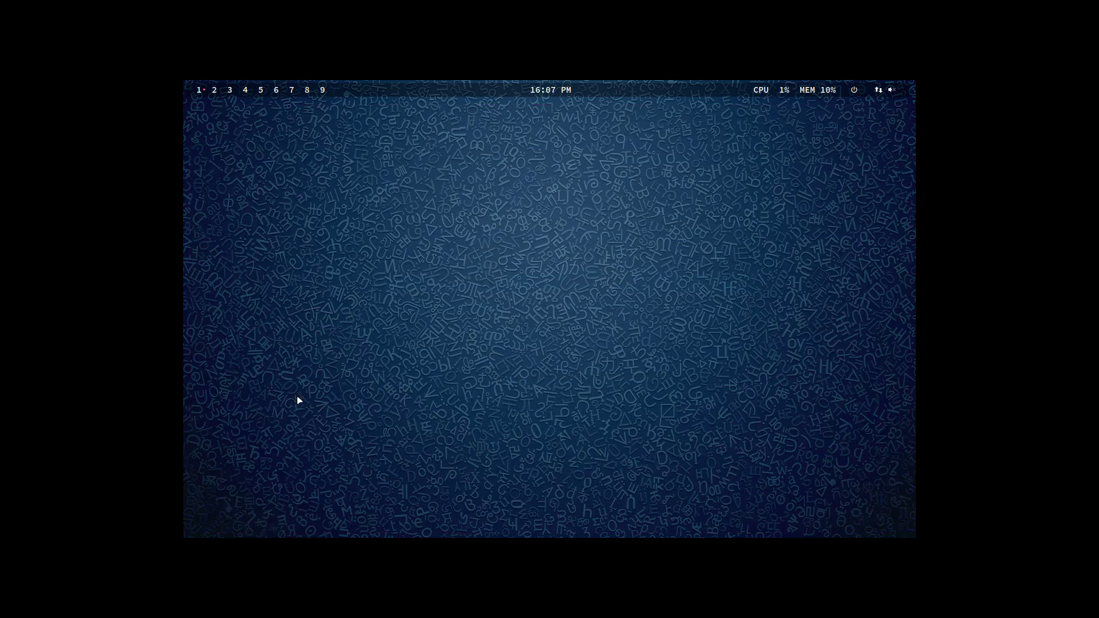
- Open the file manager and browse into ~/.config/powermenu
{"action": "key", "text": "super+shift+Return"}
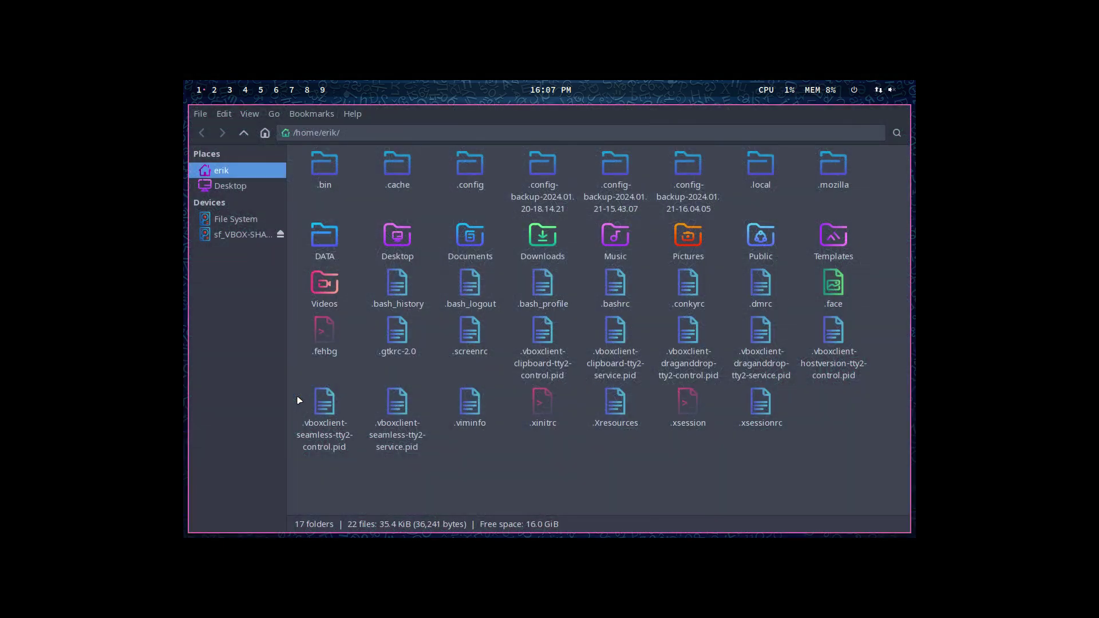
{"action": "double_click", "coordinate": [471, 169]}
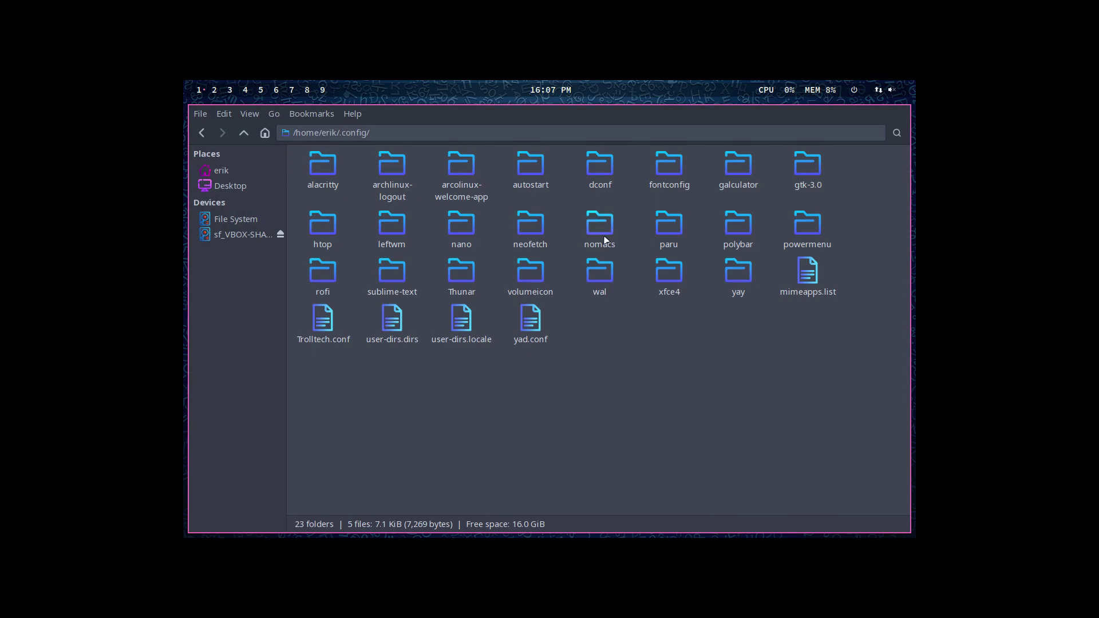
{"action": "left_click", "coordinate": [808, 231]}
{"action": "double_click", "coordinate": [808, 231]}
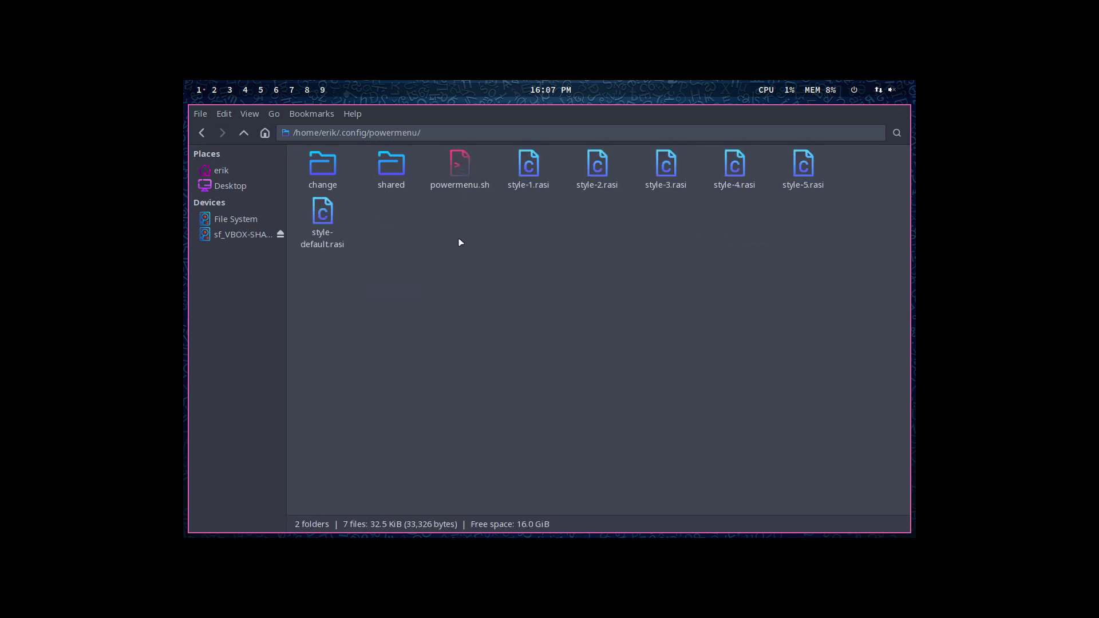
- Look over powermenu.sh and style-1 through style-5.rasi, then enter the shared folder
{"action": "left_click", "coordinate": [465, 175]}
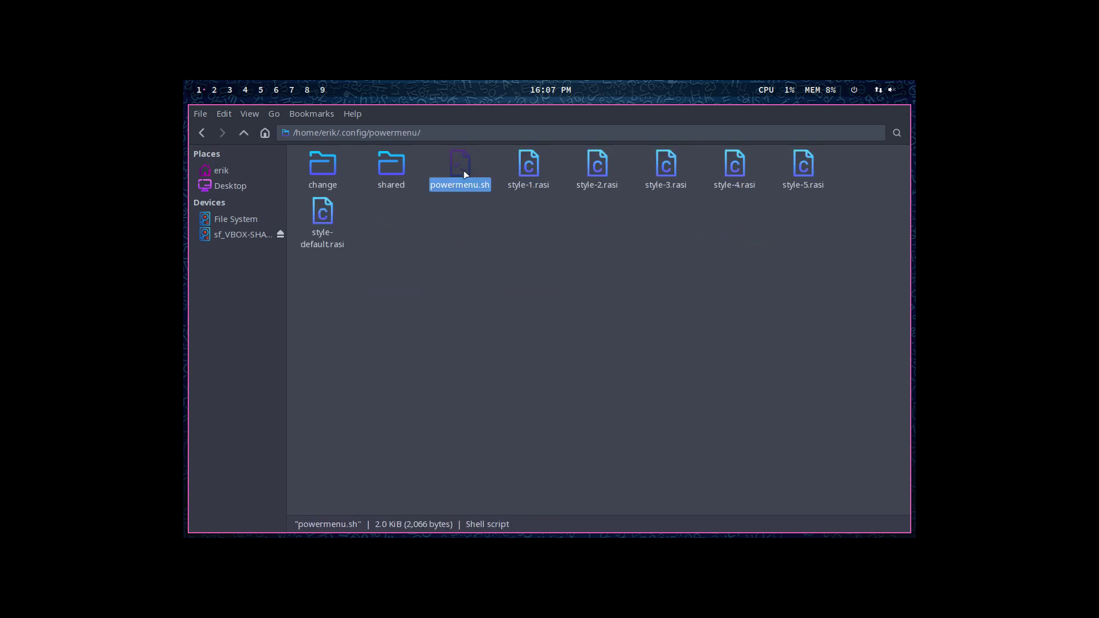
{"action": "left_click", "coordinate": [530, 172]}
{"action": "left_click", "coordinate": [600, 187]}
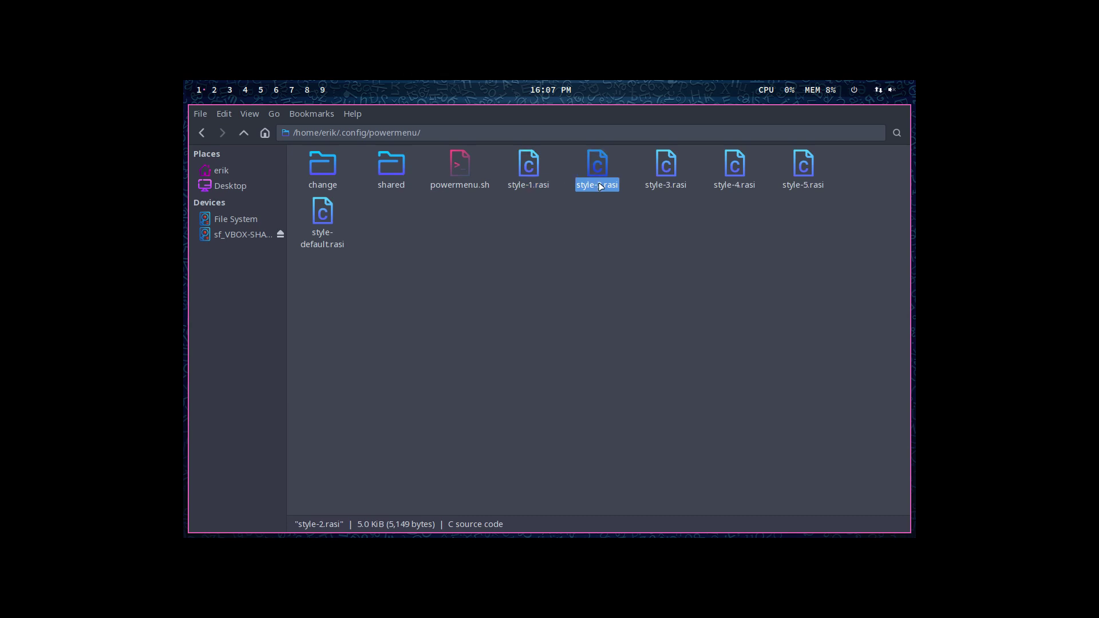
{"action": "left_click", "coordinate": [659, 187]}
{"action": "left_click", "coordinate": [739, 184]}
{"action": "left_click", "coordinate": [802, 184]}
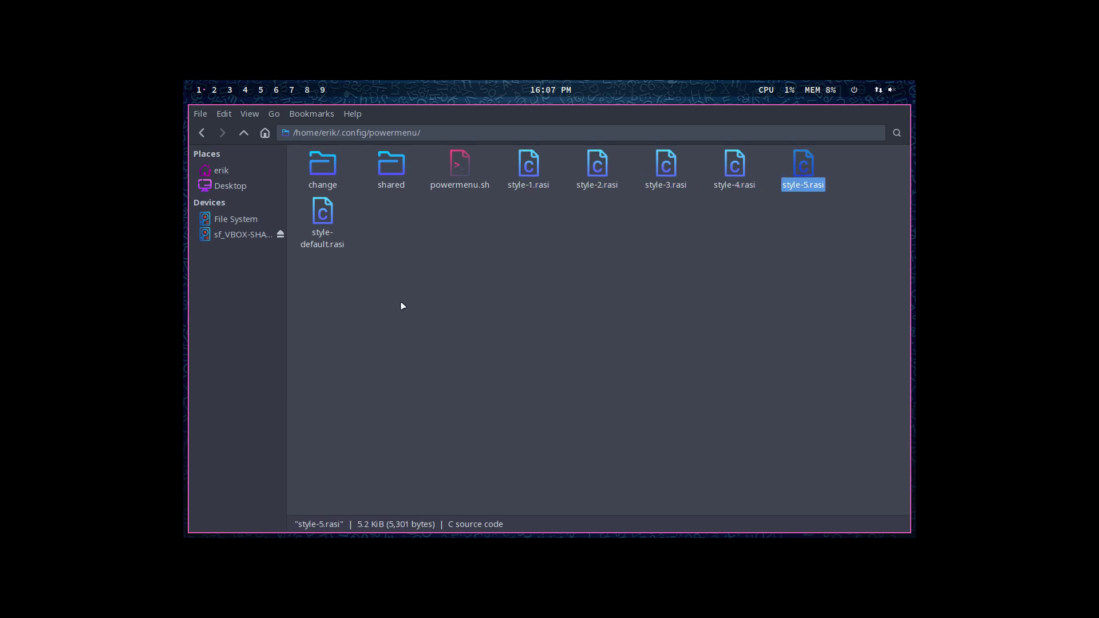
{"action": "double_click", "coordinate": [381, 169]}
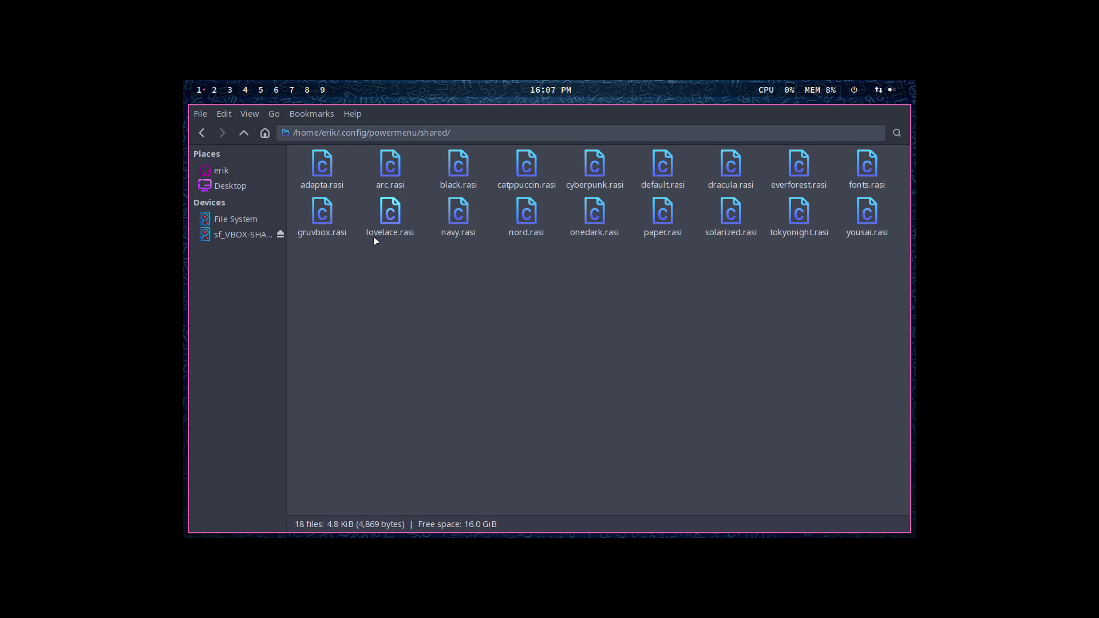
- Inspect the shared themes (adapta, yousai, navy, default, fonts.rasi), then quit Thunar
{"action": "left_click", "coordinate": [322, 182]}
{"action": "left_click", "coordinate": [870, 224], "text": "ctrl"}
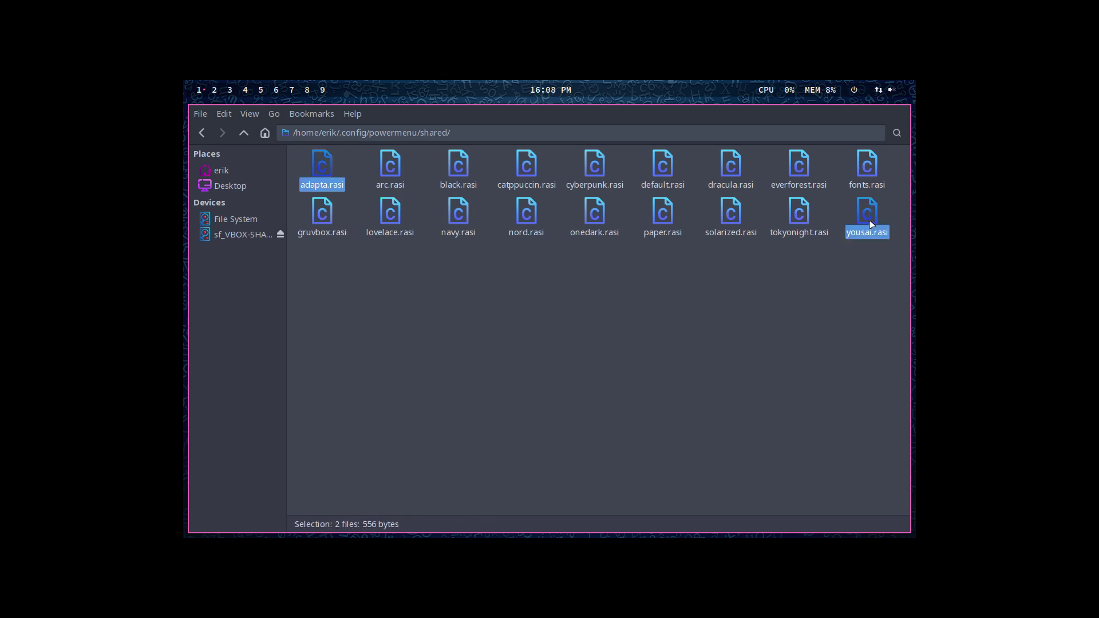
{"action": "left_click", "coordinate": [458, 218]}
{"action": "key", "text": "ctrl+a"}
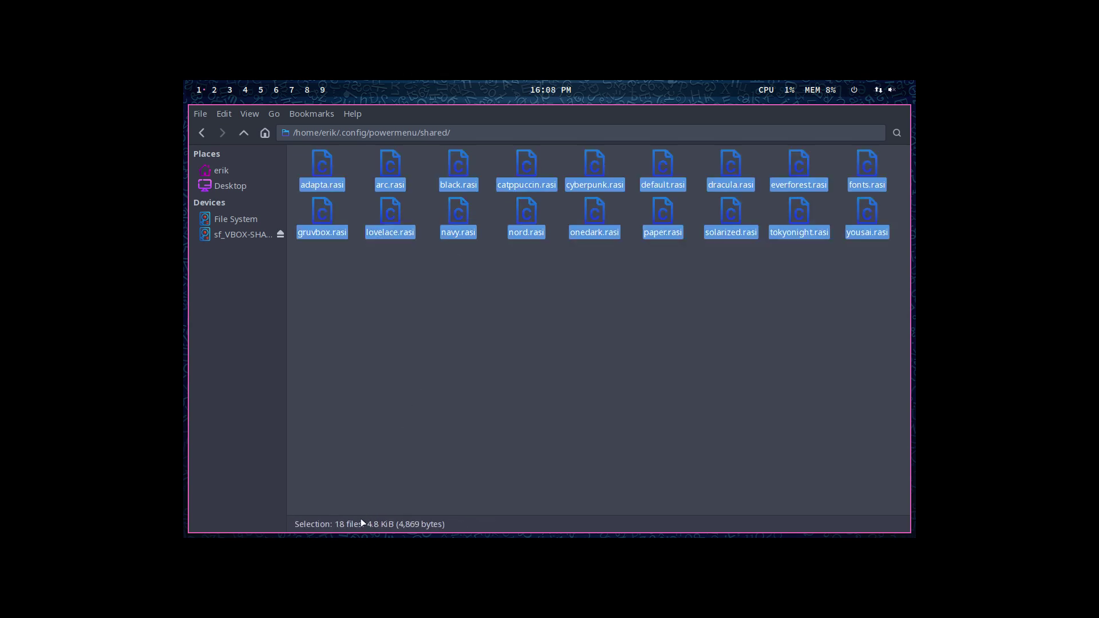
{"action": "left_click", "coordinate": [546, 333]}
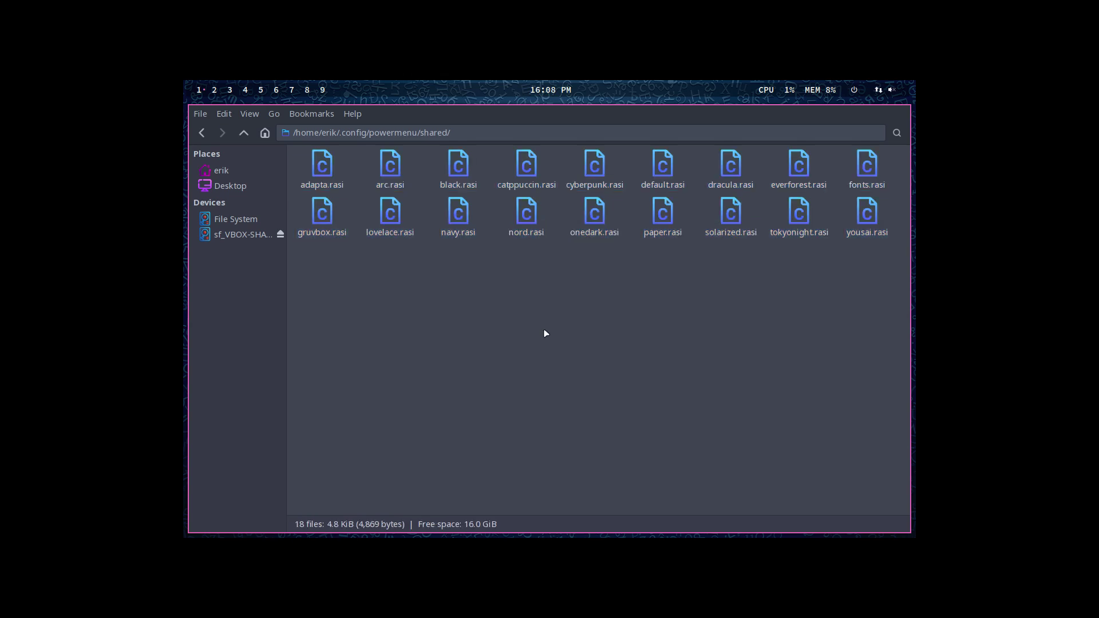
{"action": "left_click", "coordinate": [663, 165]}
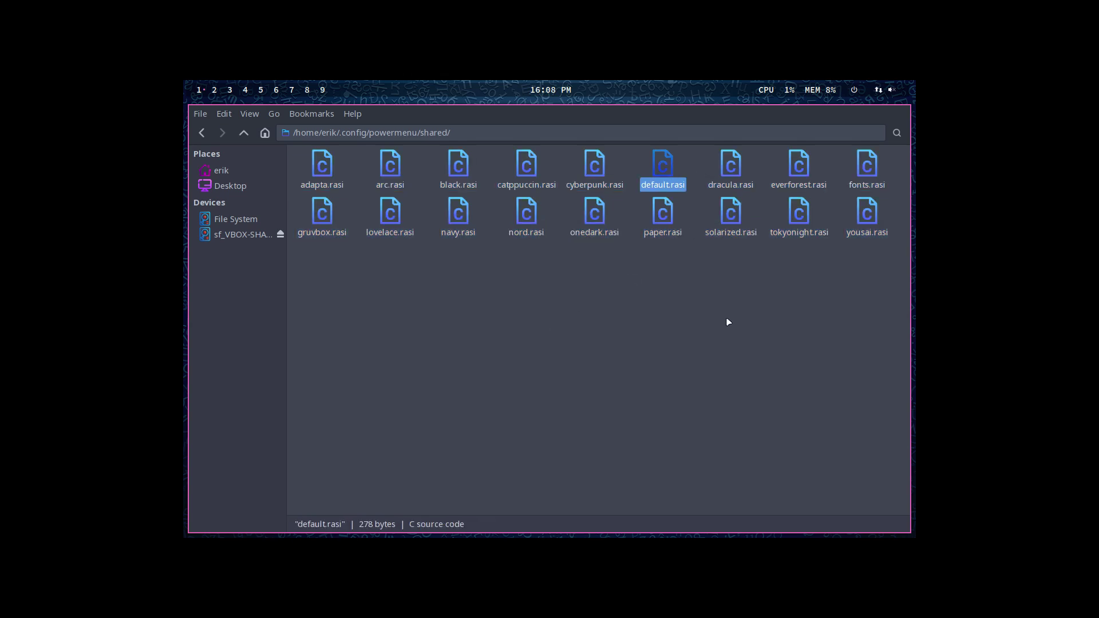
{"action": "left_click", "coordinate": [865, 166]}
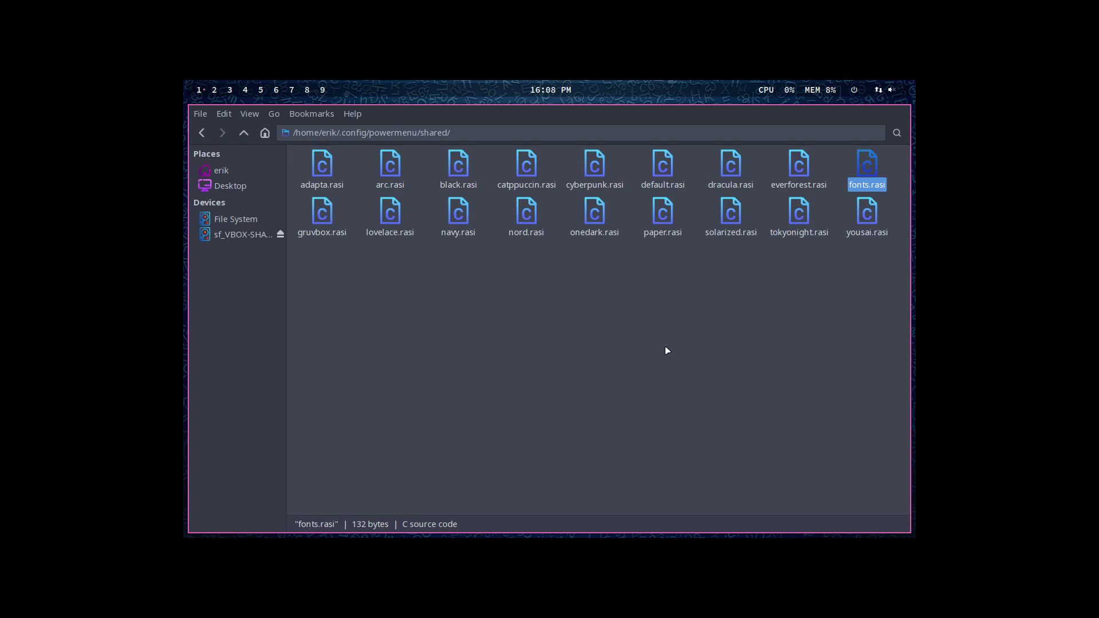
{"action": "key", "text": "ctrl+q"}
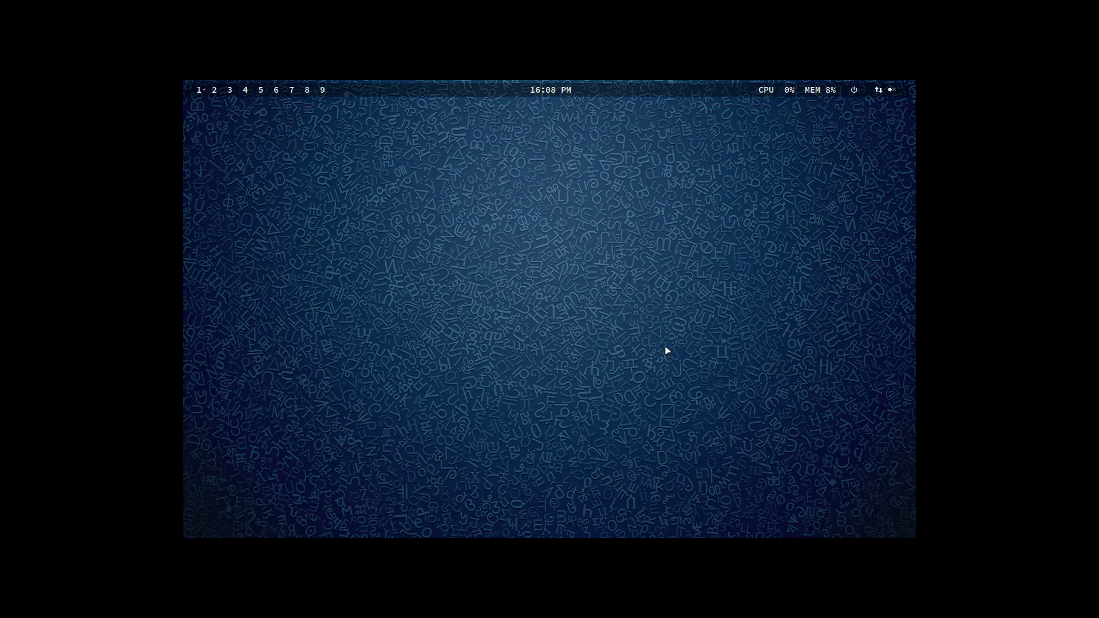
- Pop up the power menu, dismiss it with Escape, then launch a terminal
{"action": "key", "text": "super+x"}
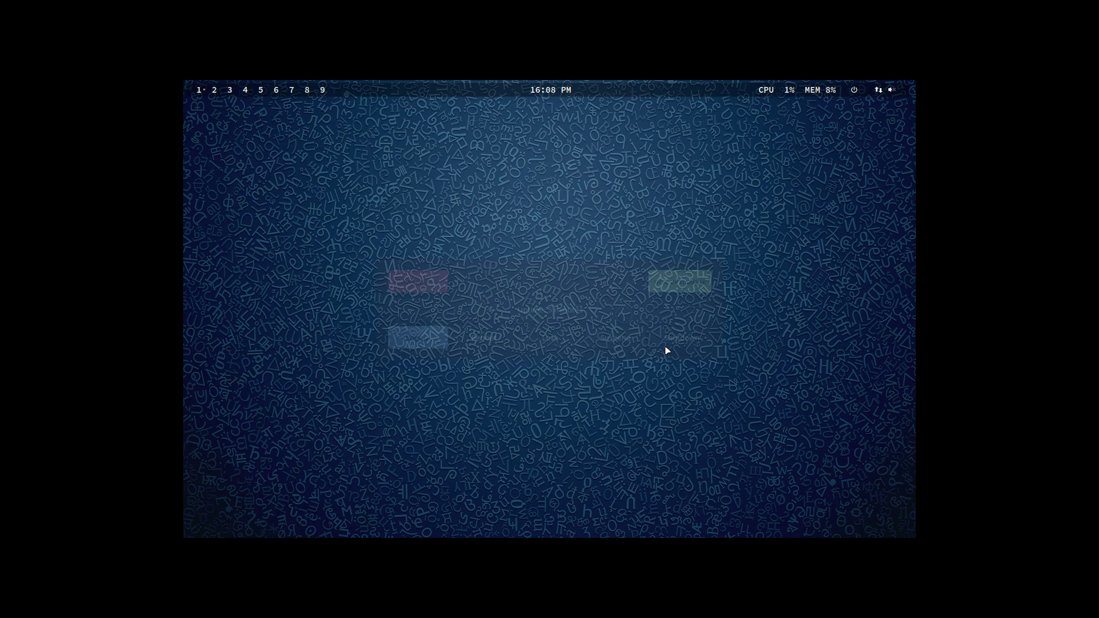
{"action": "key", "text": "Escape"}
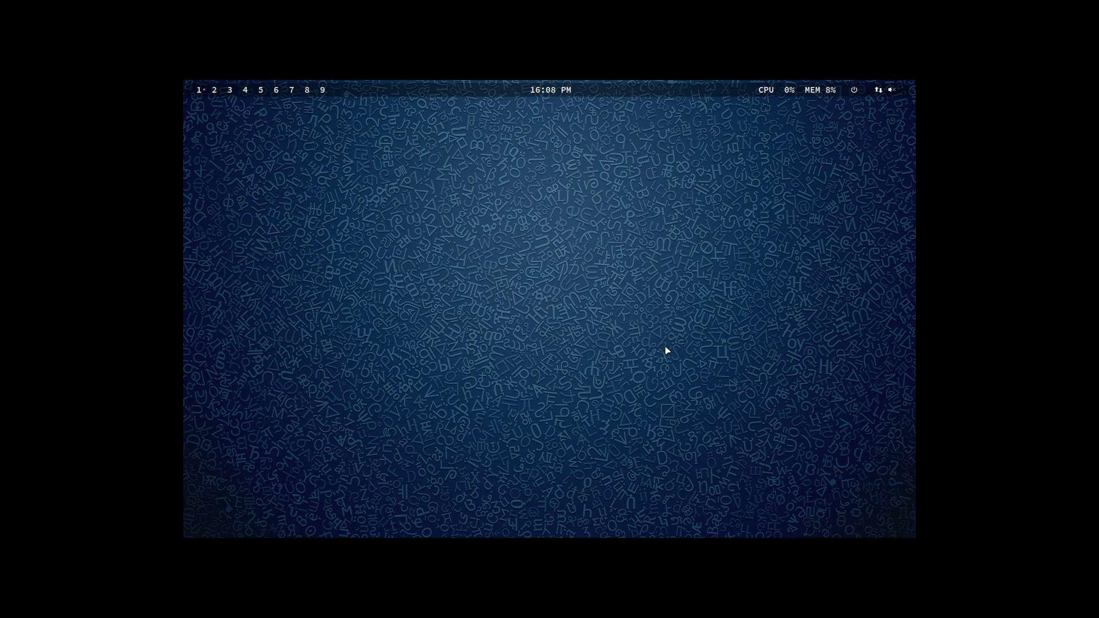
{"action": "key", "text": "super+Return"}
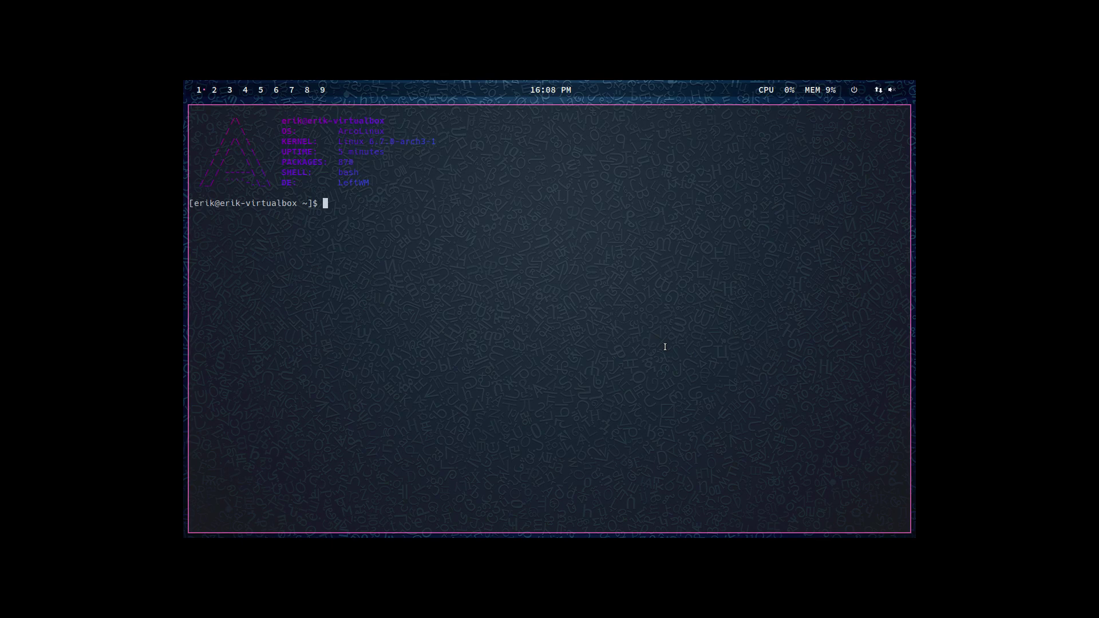
- Tab-complete 'power' to powermenu-change-style and run it
{"action": "type", "text": "power"}
{"action": "key", "text": "Tab"}
{"action": "key", "text": "Tab"}
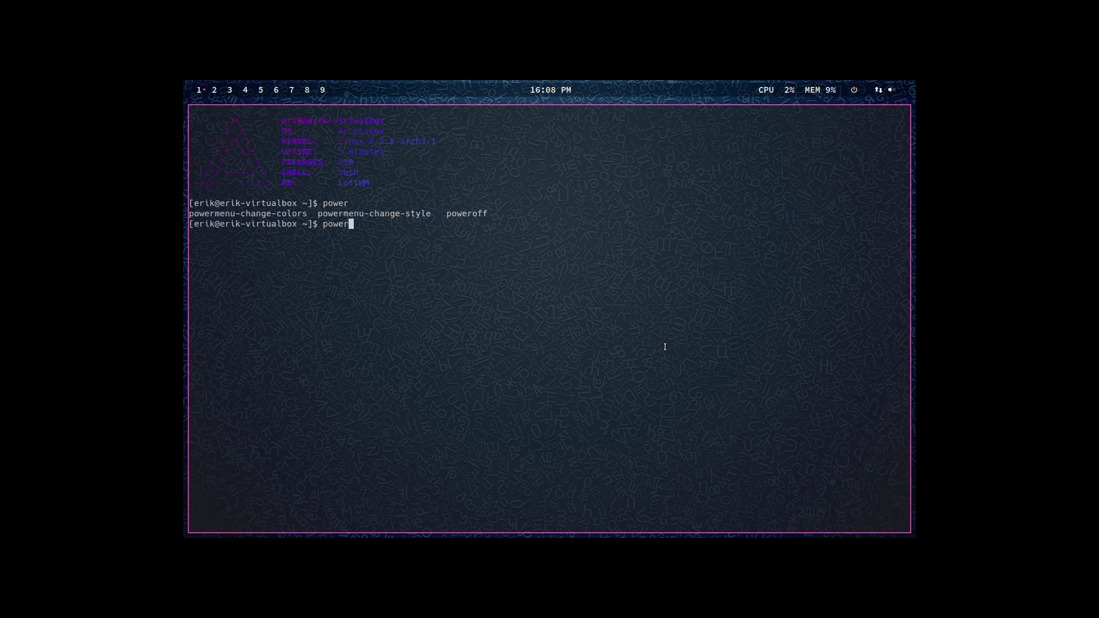
{"action": "type", "text": "m"}
{"action": "key", "text": "Tab"}
{"action": "type", "text": "st"}
{"action": "key", "text": "Tab"}
{"action": "key", "text": "Return"}
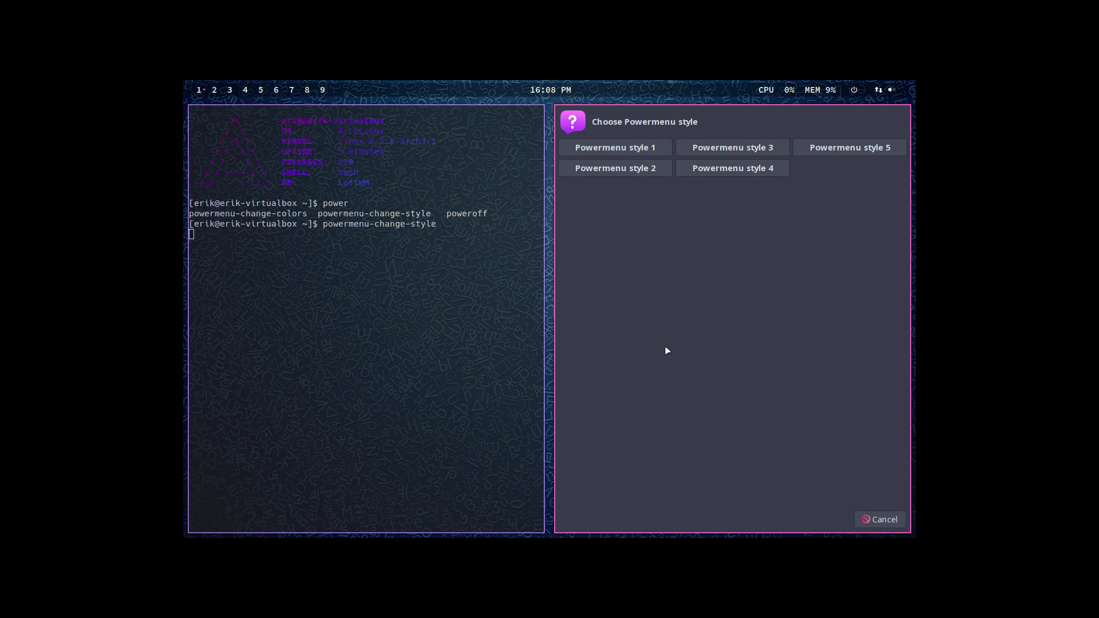
- Try Powermenu styles 1 and 2, previewing and closing the power menu each time
{"action": "left_click", "coordinate": [633, 147]}
{"action": "left_click", "coordinate": [650, 173]}
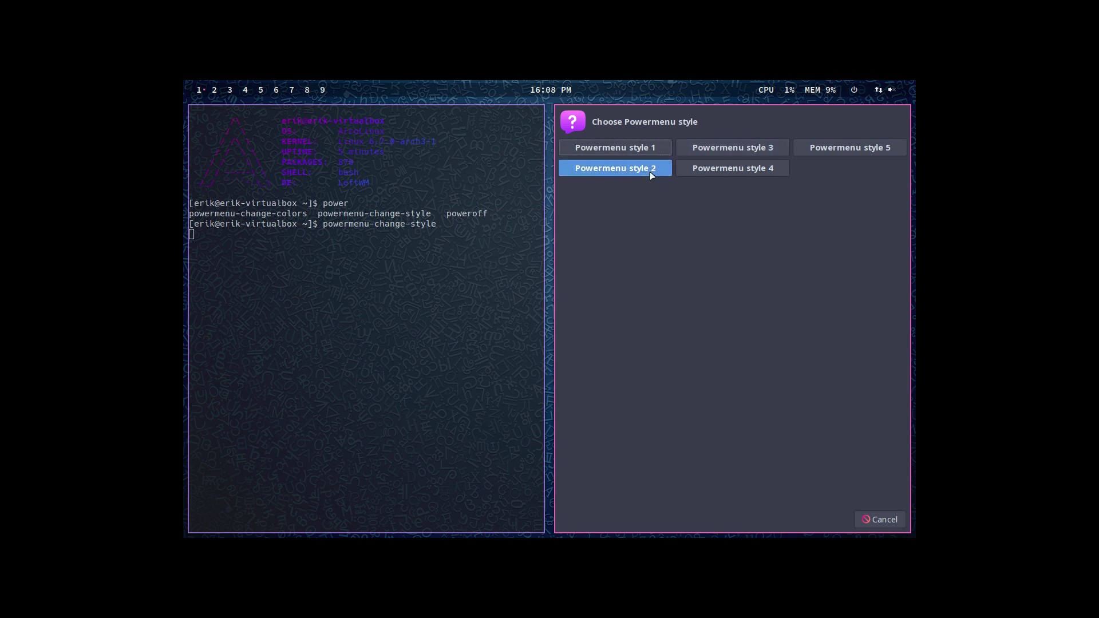
{"action": "left_click", "coordinate": [708, 332]}
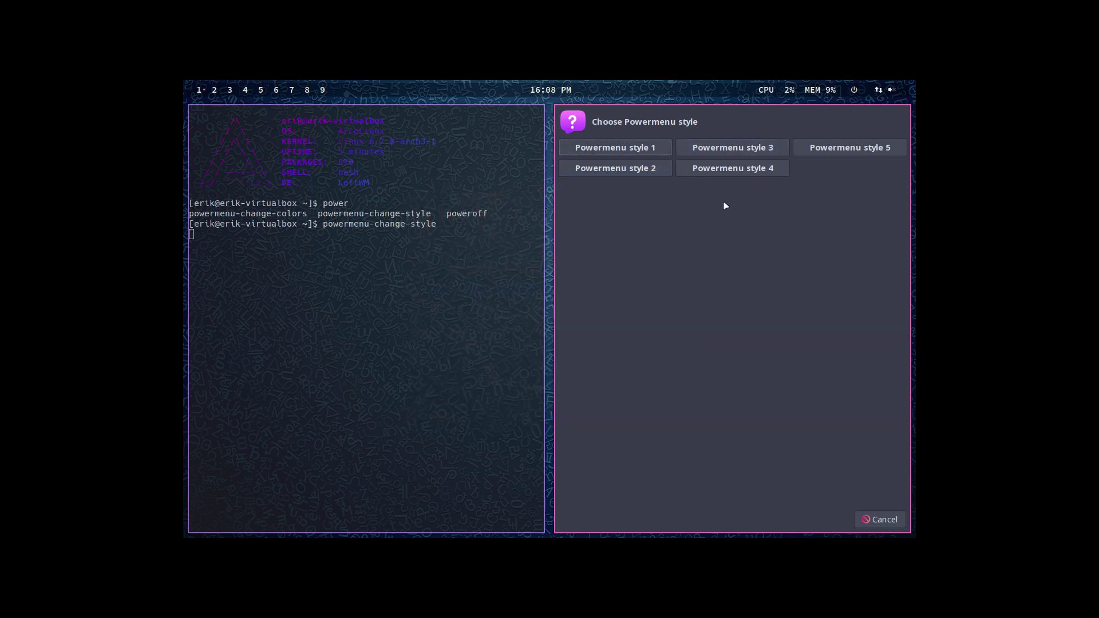
{"action": "key", "text": "Return"}
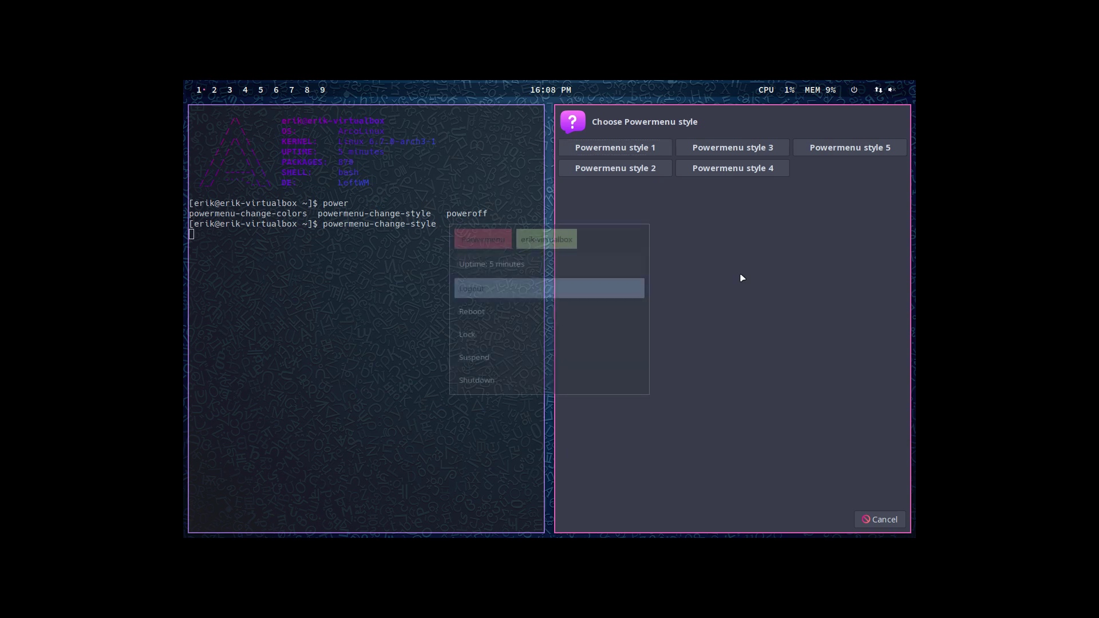
{"action": "left_click", "coordinate": [743, 278]}
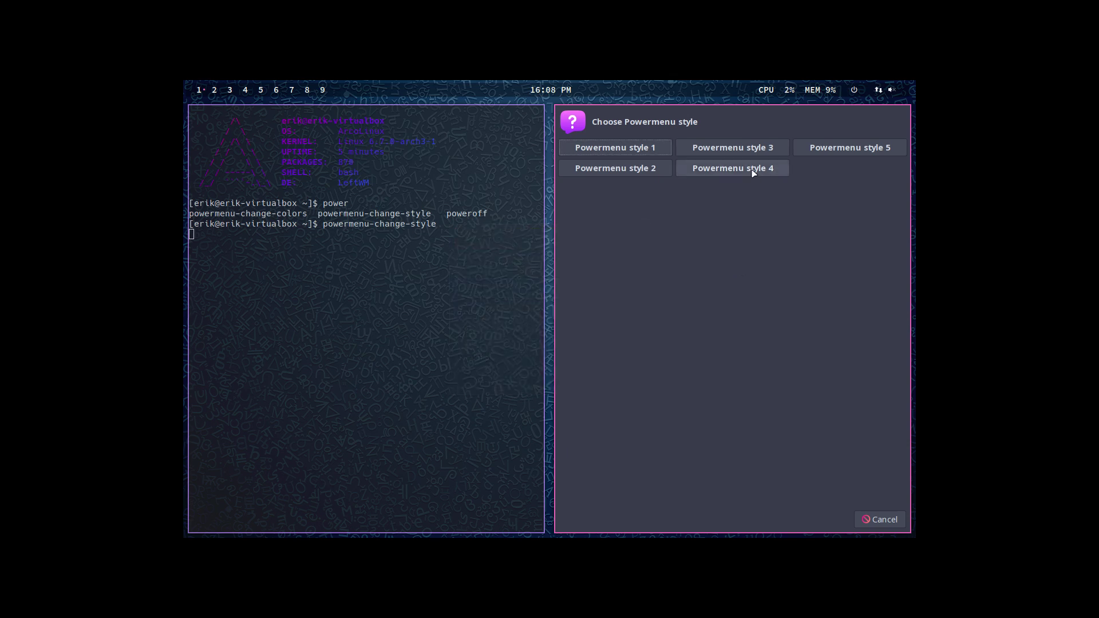
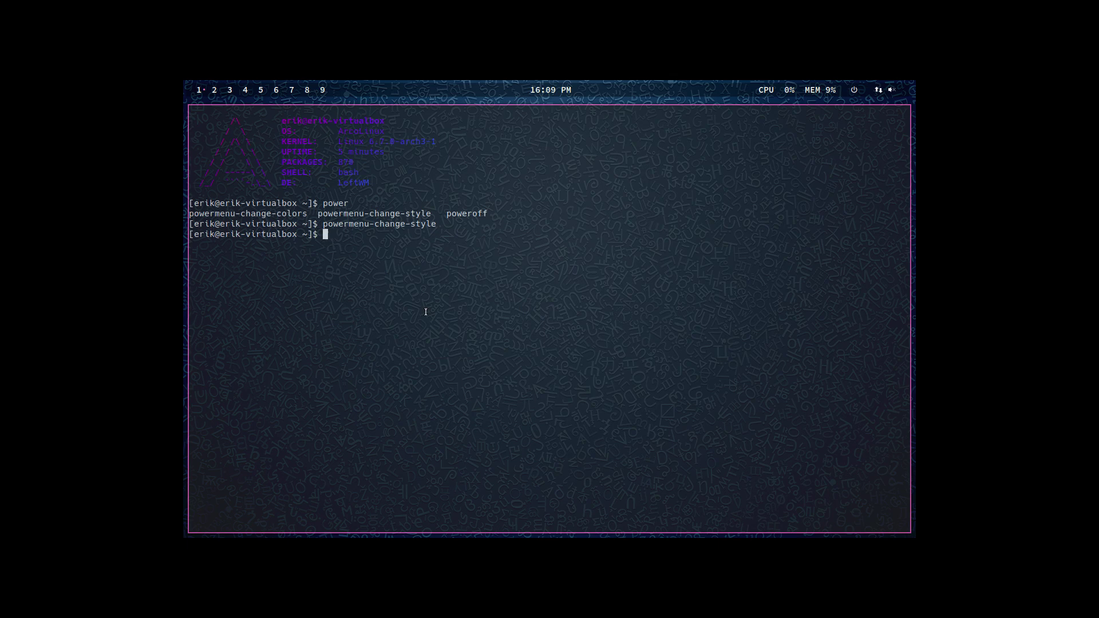
- Run powermenu-change-colors from the terminal, tab-completing the script name
{"action": "type", "text": "me"}
{"action": "key", "text": "Tab"}
{"action": "type", "text": "col"}
{"action": "key", "text": "Tab"}
{"action": "key", "text": "Return"}
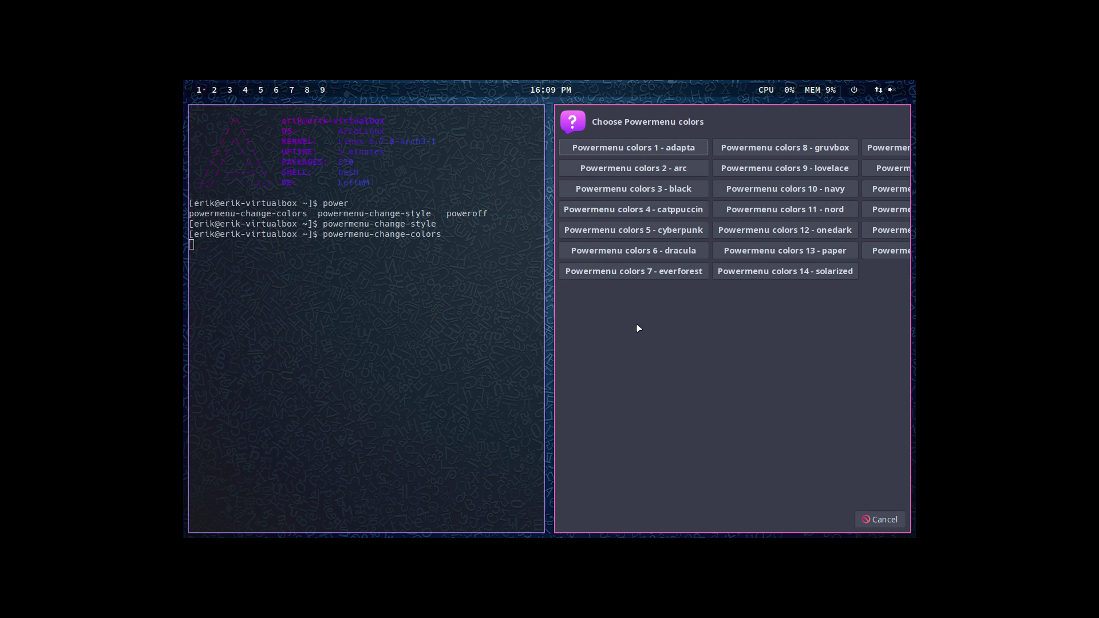
- Preview the adapta, arc, black, catppuccin, cyberpunk, dracula and everforest colour themes
{"action": "left_click", "coordinate": [642, 150]}
{"action": "left_click", "coordinate": [680, 381]}
{"action": "left_click", "coordinate": [662, 172]}
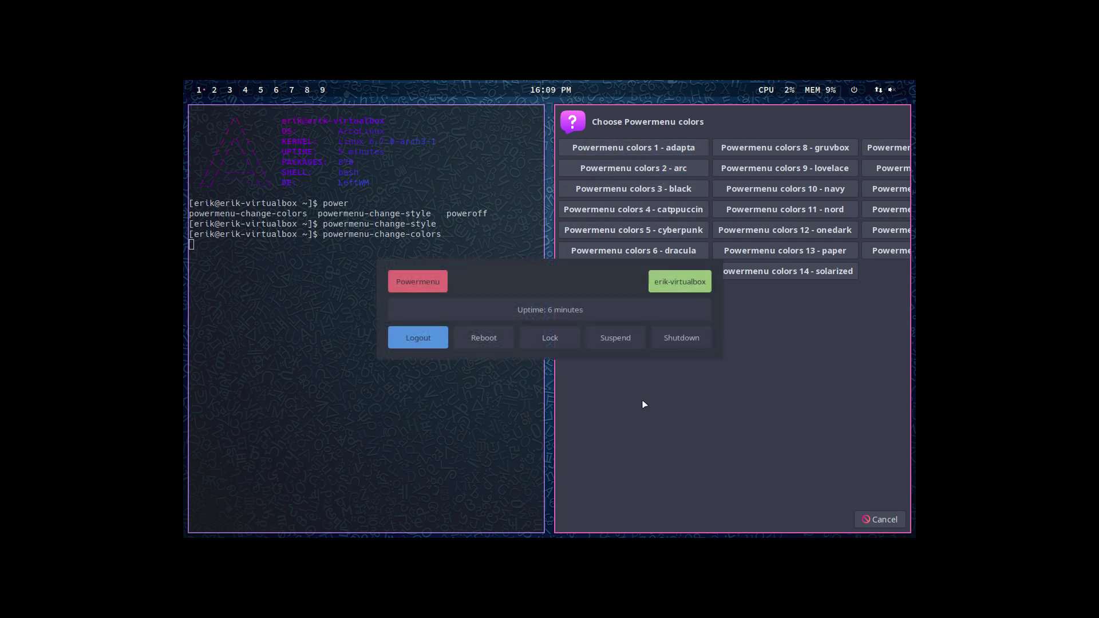
{"action": "left_click", "coordinate": [651, 172]}
{"action": "left_click", "coordinate": [657, 192]}
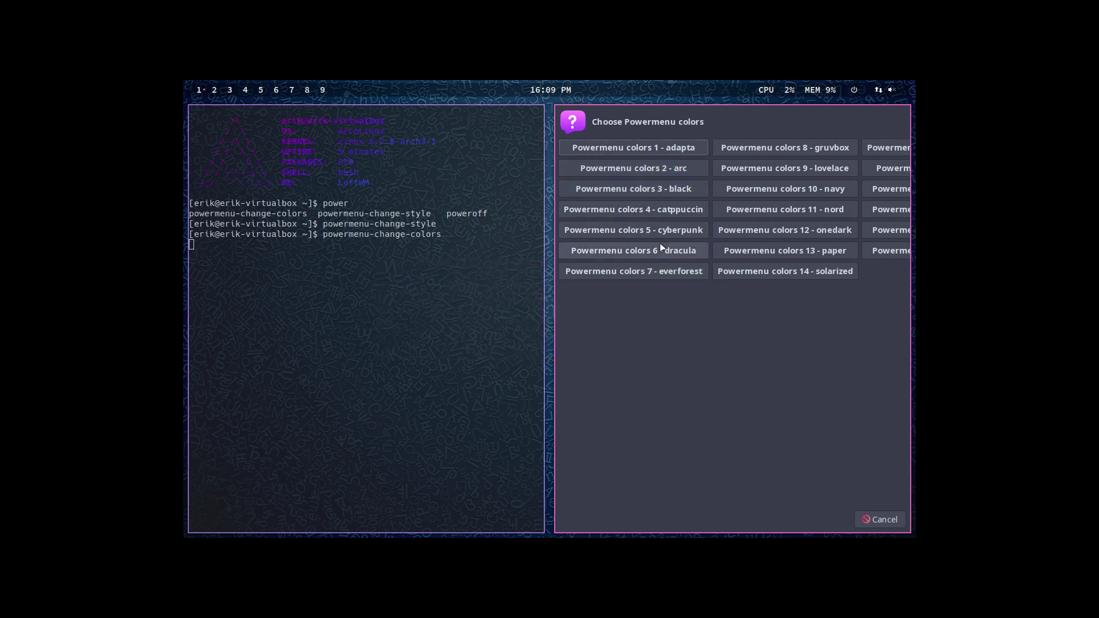
{"action": "left_click", "coordinate": [664, 216]}
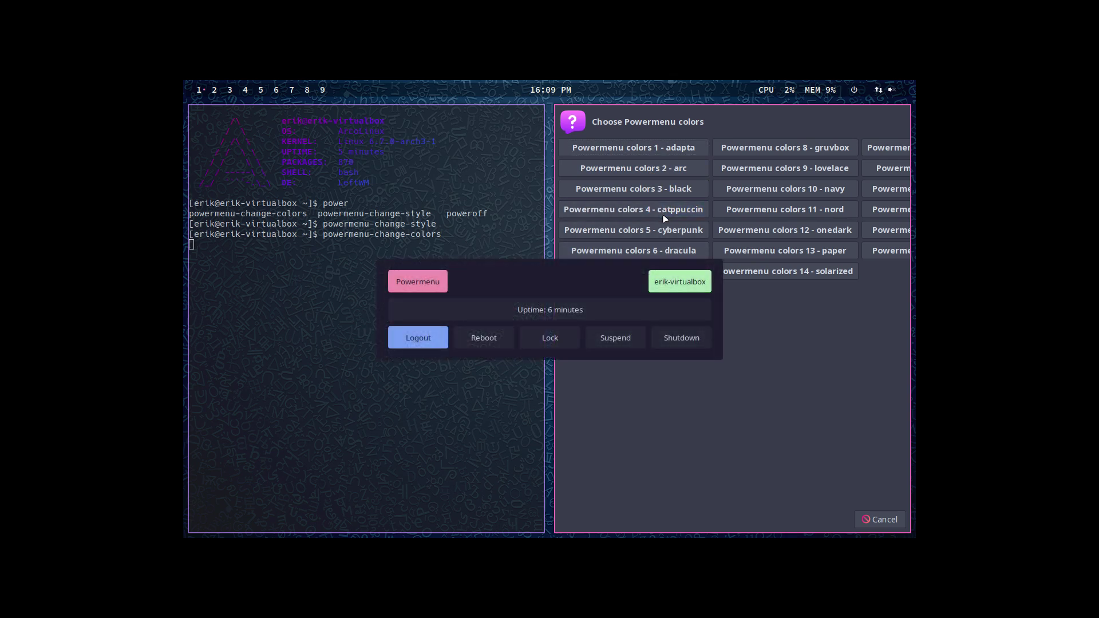
{"action": "left_click", "coordinate": [665, 231]}
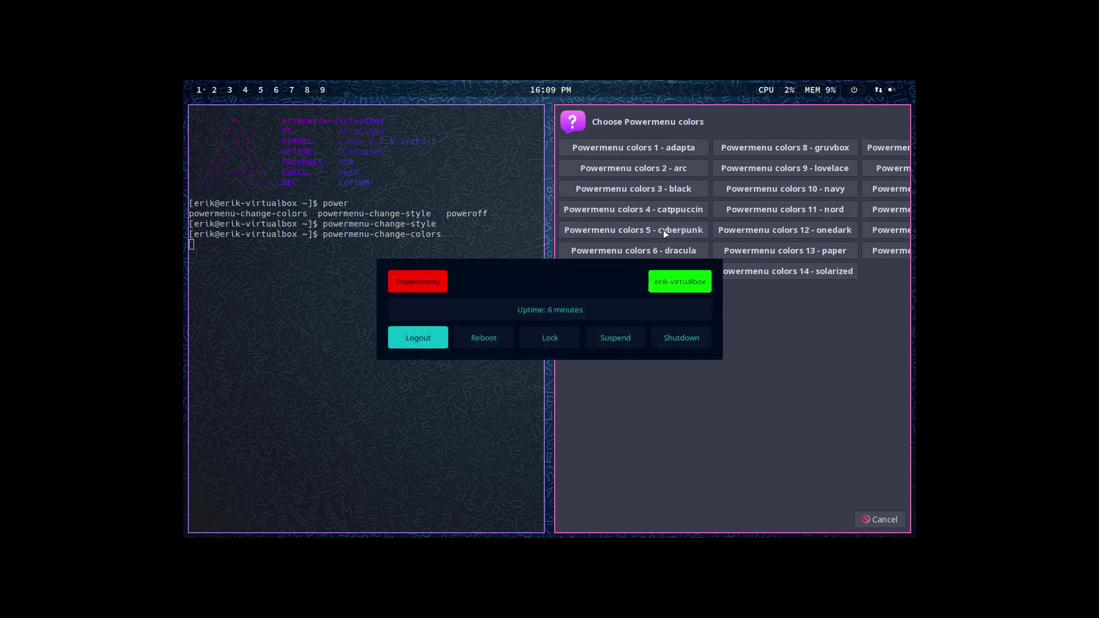
{"action": "left_click", "coordinate": [660, 252]}
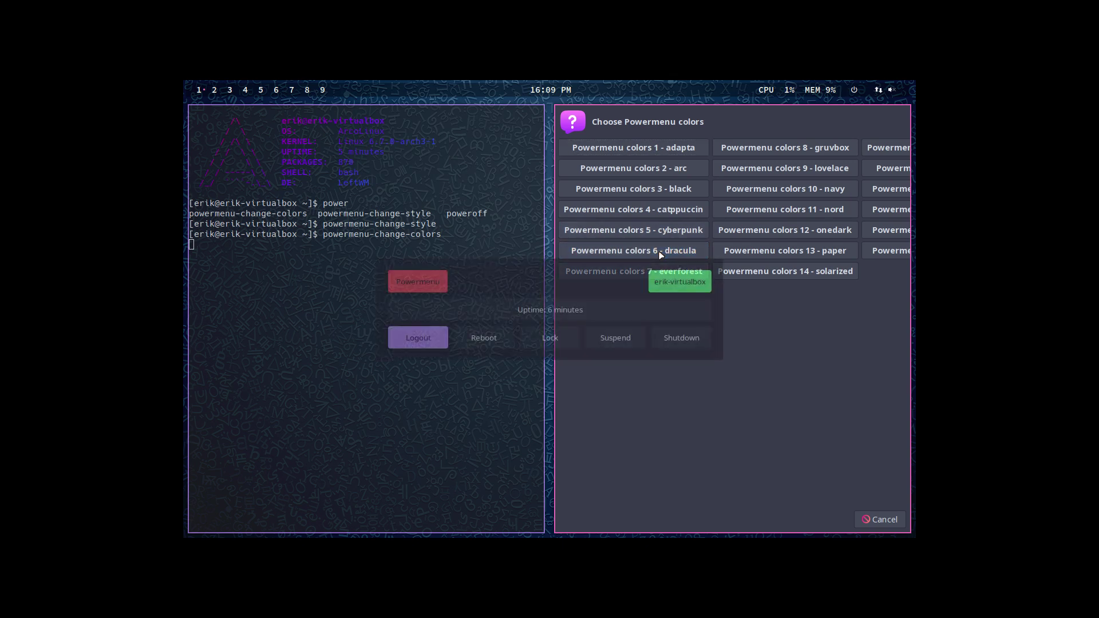
{"action": "left_click", "coordinate": [667, 272]}
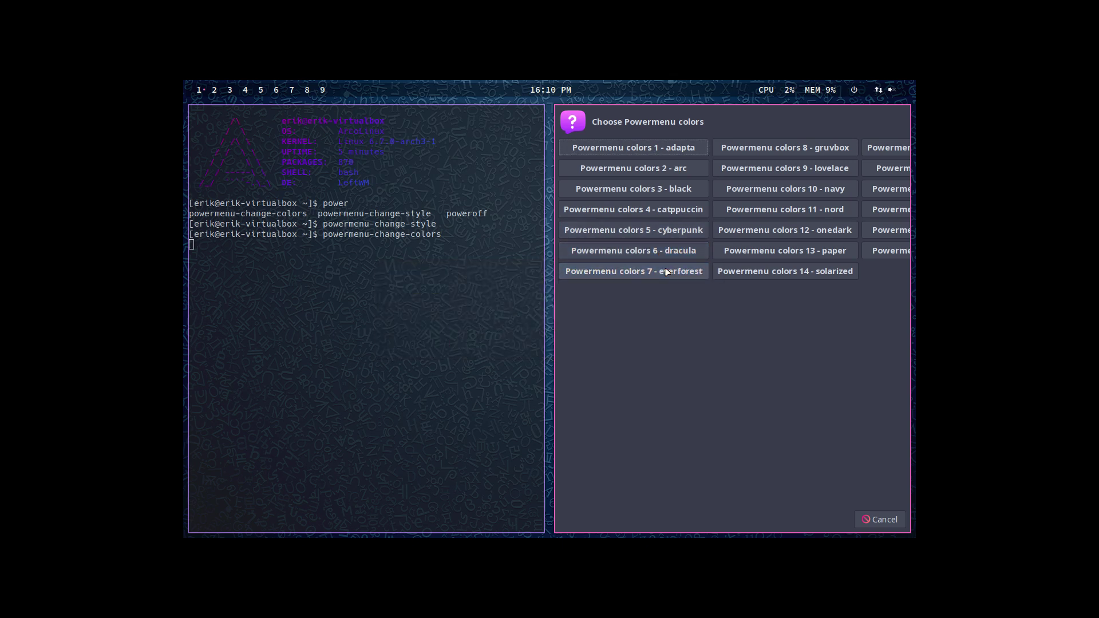
- Preview the gruvbox, lovelace, onedark, light paper and solarized themes, revisiting onedark
{"action": "left_click", "coordinate": [803, 155]}
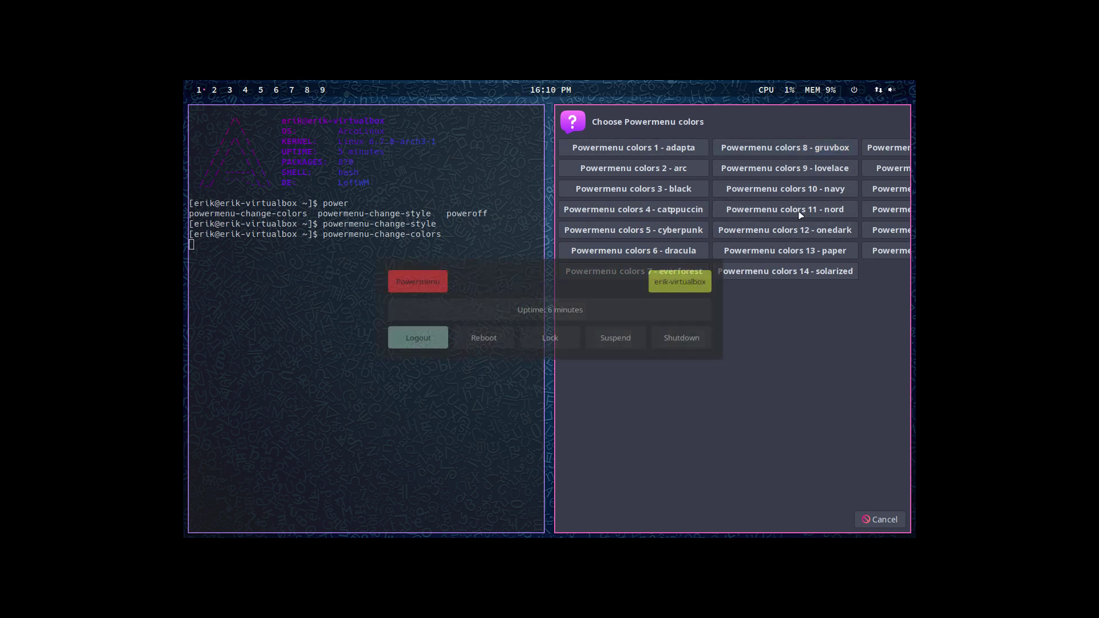
{"action": "left_click", "coordinate": [804, 168]}
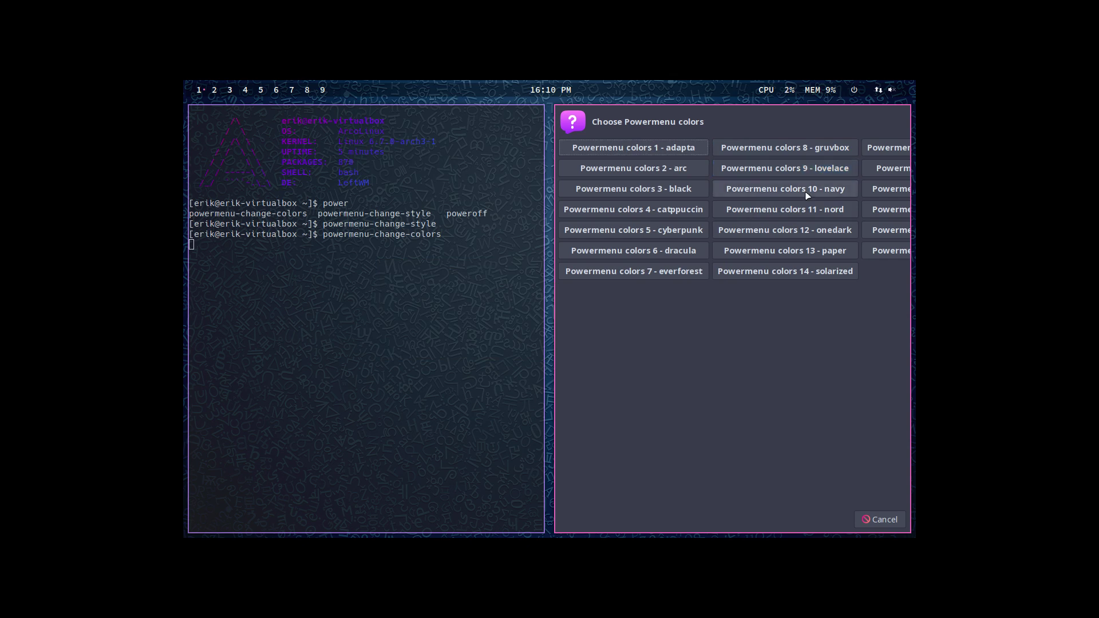
{"action": "left_click", "coordinate": [817, 229]}
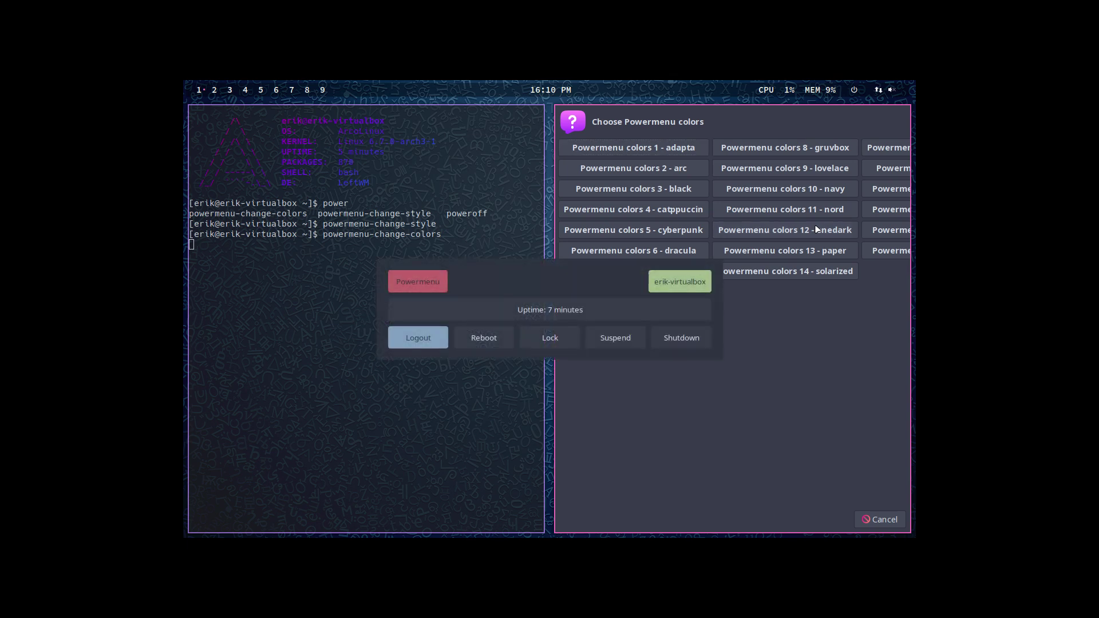
{"action": "left_click", "coordinate": [817, 255]}
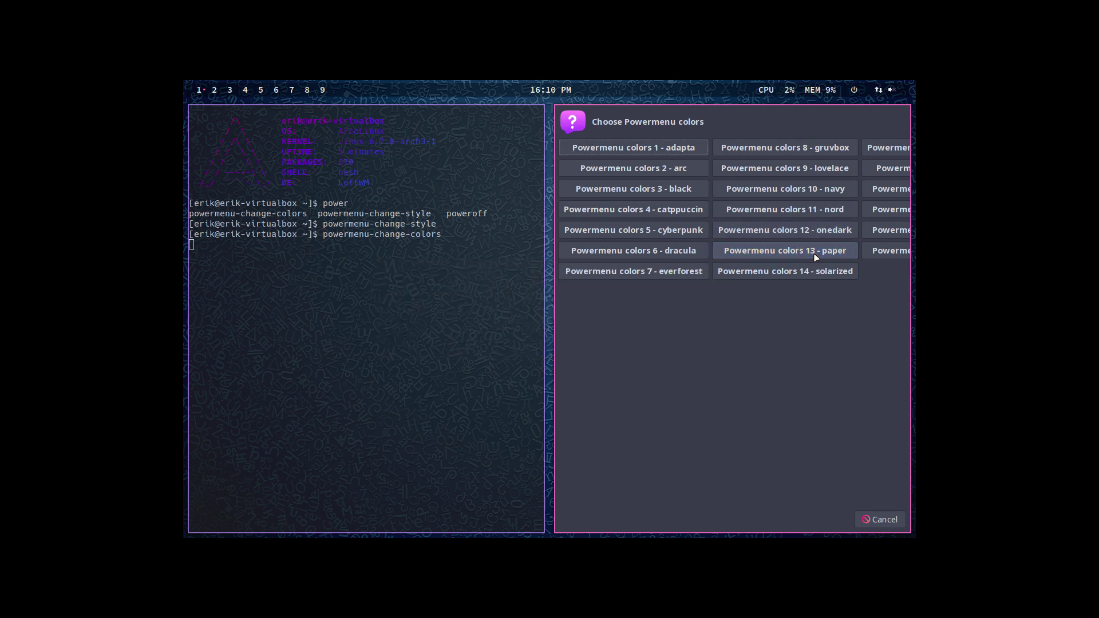
{"action": "left_click", "coordinate": [813, 275]}
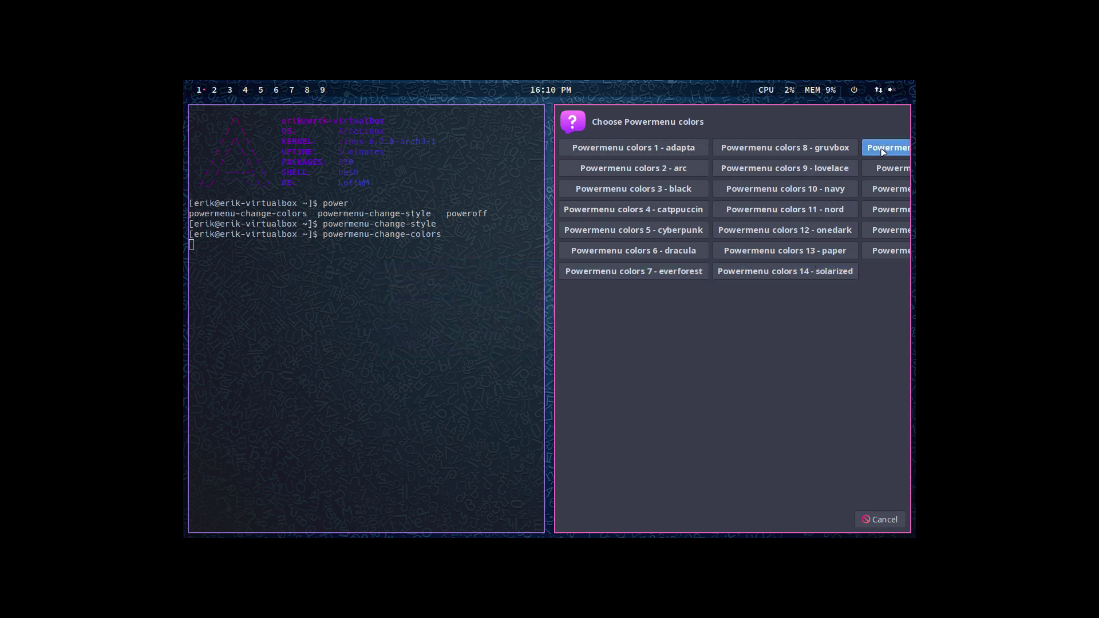
{"action": "left_click", "coordinate": [823, 228]}
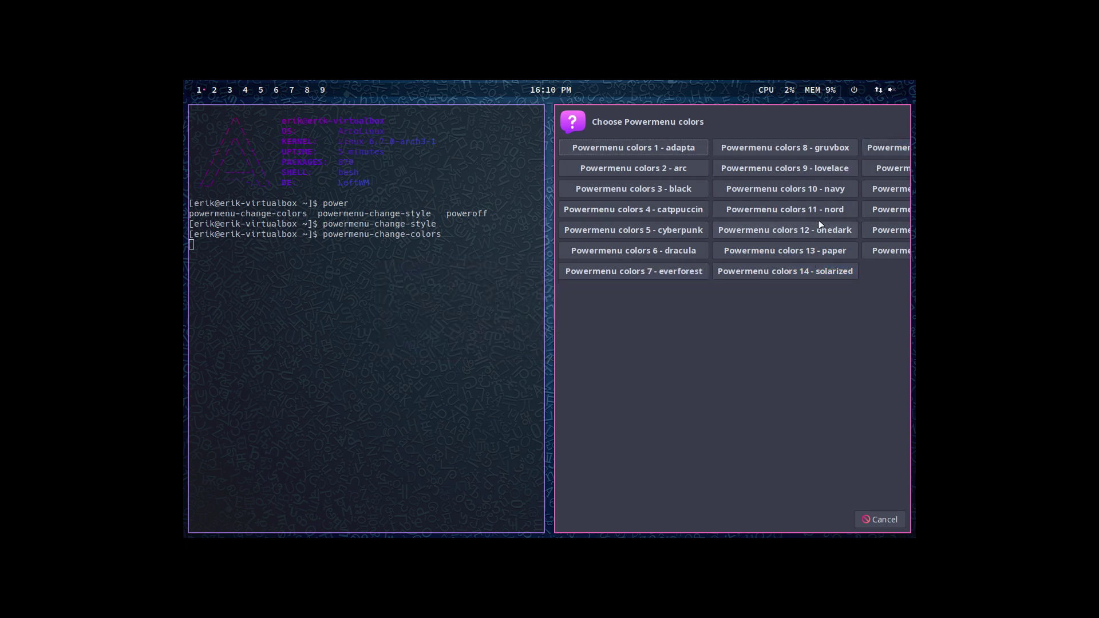
- Preview yousai and the other extra colour themes in the right column
{"action": "left_click", "coordinate": [888, 172]}
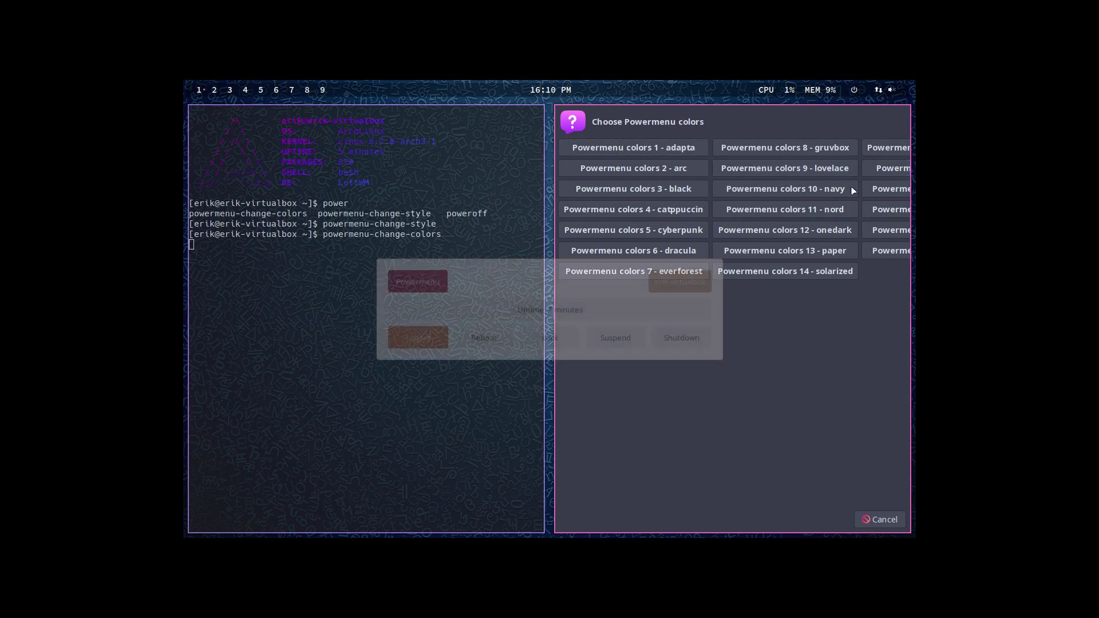
{"action": "left_click", "coordinate": [875, 188]}
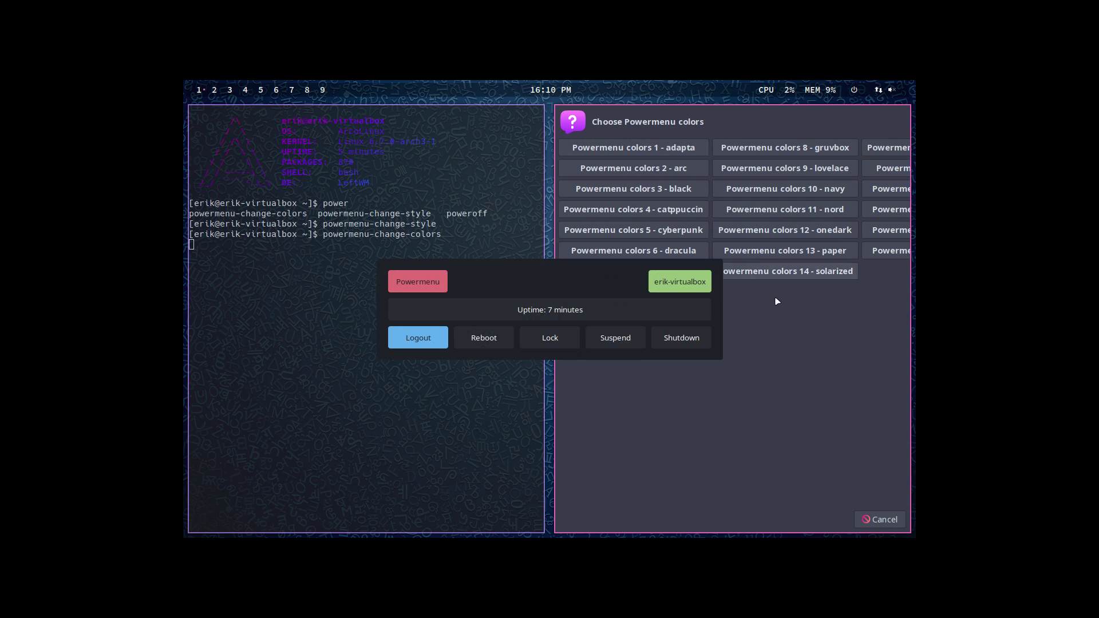
{"action": "left_click", "coordinate": [891, 242]}
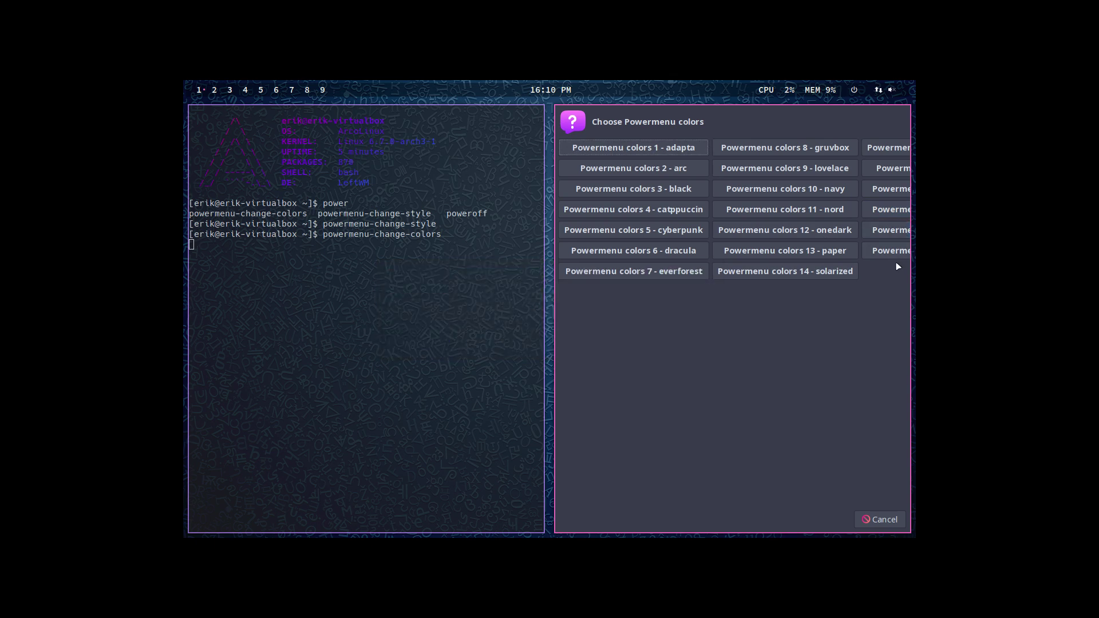
{"action": "left_click", "coordinate": [897, 265]}
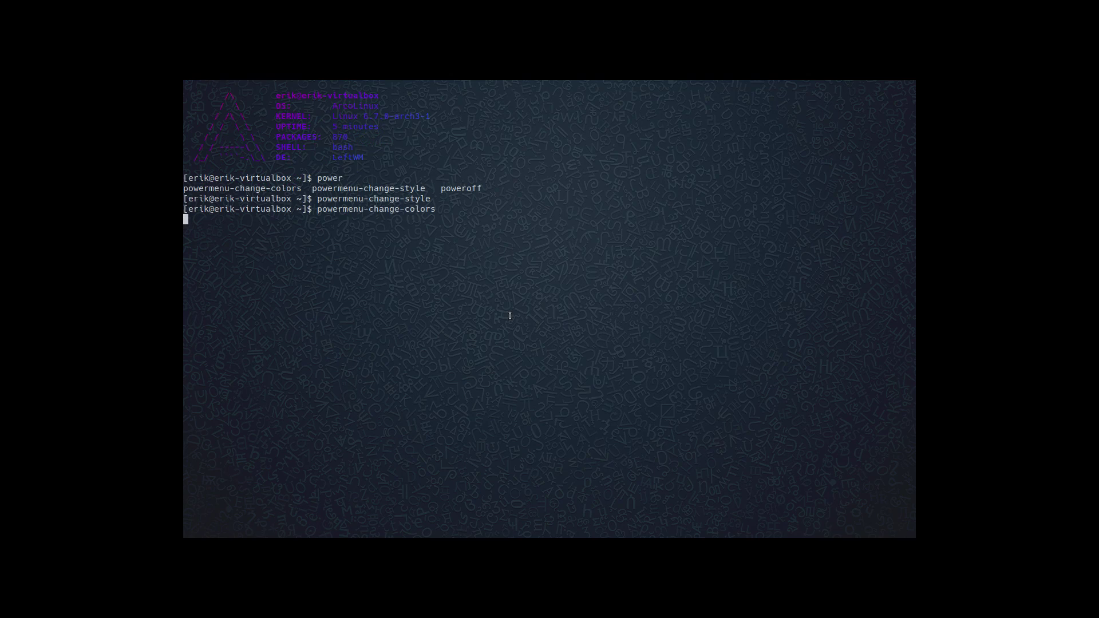
- Fullscreen the colours chooser to show all twenty themes, then cancel it
{"action": "key", "text": "super+f"}
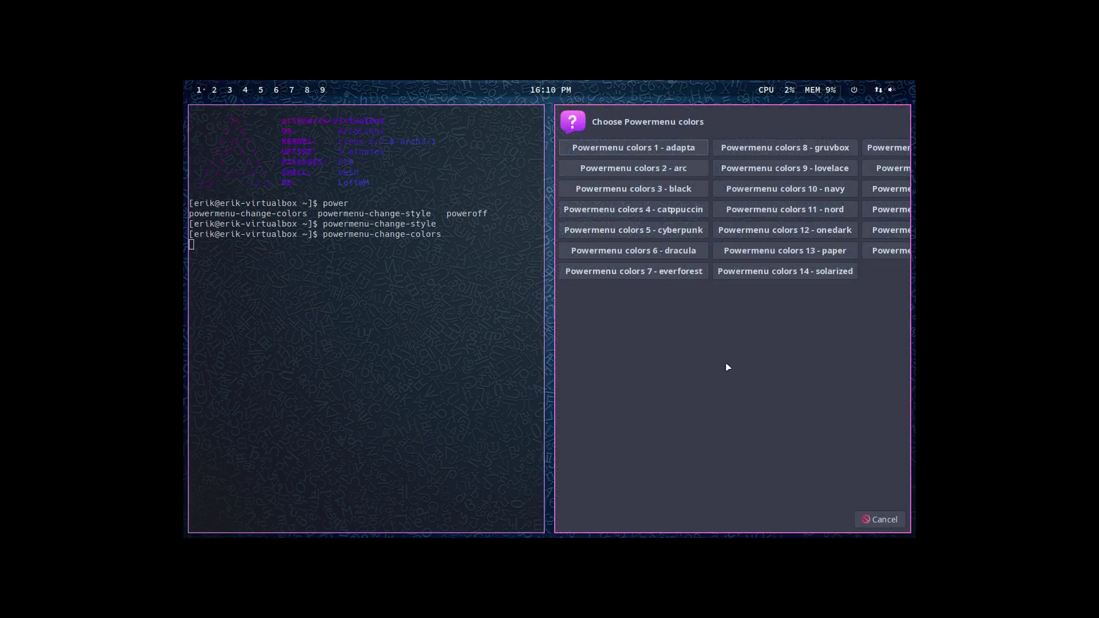
{"action": "key", "text": "super+f"}
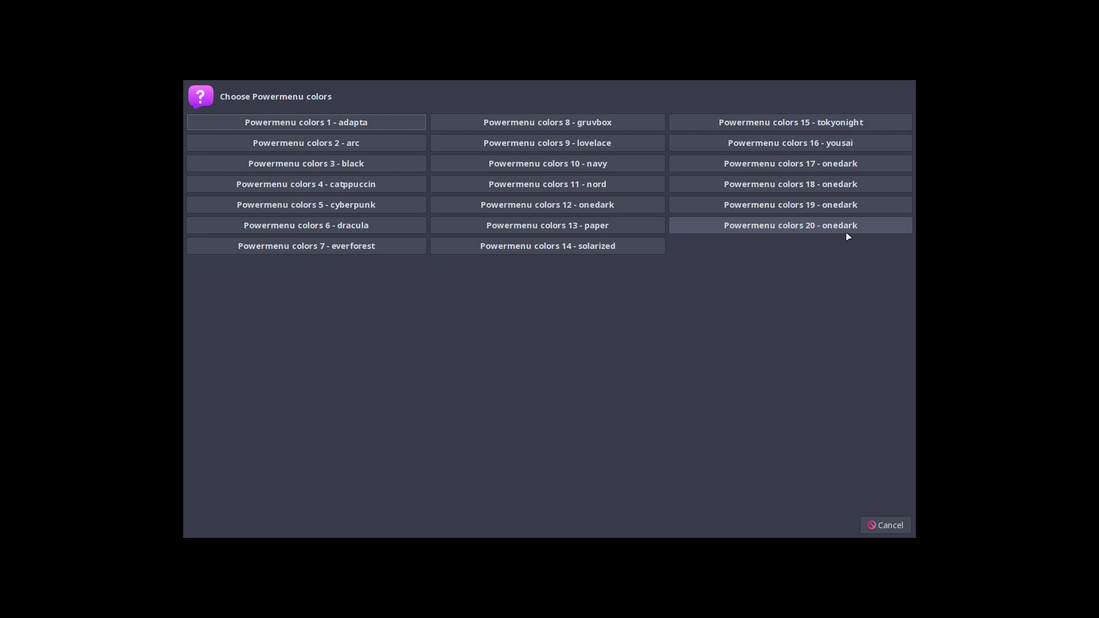
{"action": "left_click", "coordinate": [893, 522]}
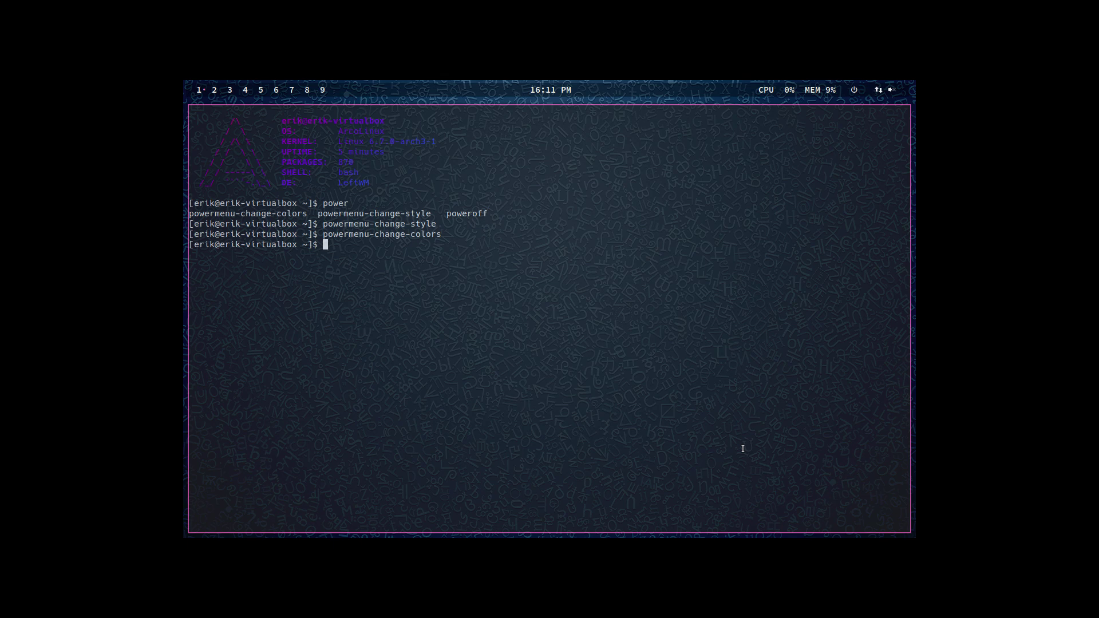
- Rerun powermenu-change-colors from history and dismiss its chooser
{"action": "key", "text": "Up"}
{"action": "key", "text": "Return"}
{"action": "key", "text": "Escape"}
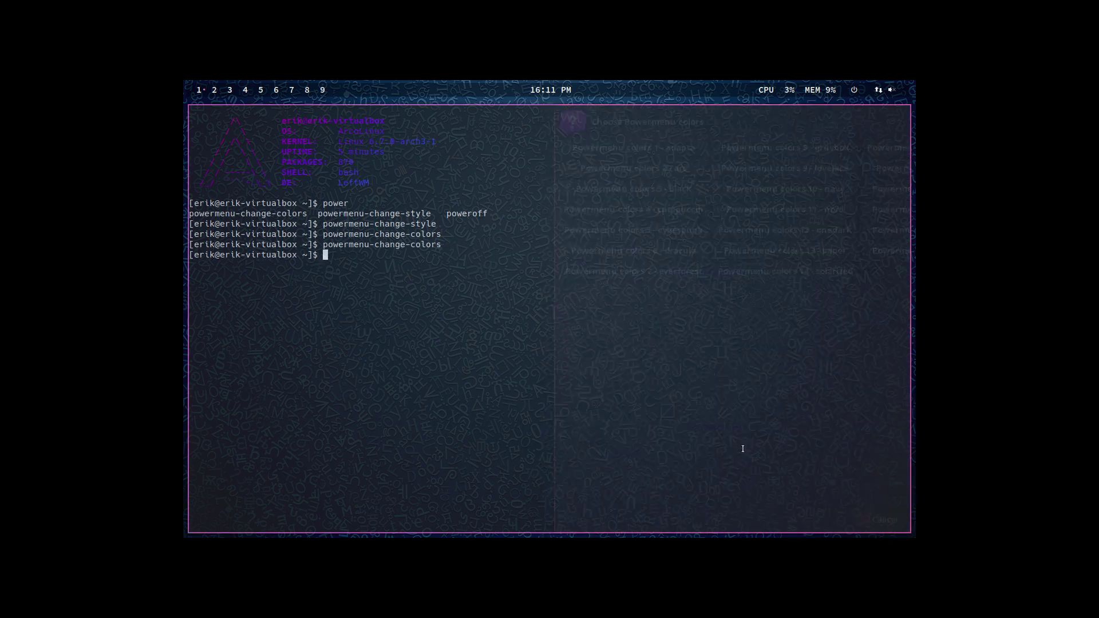
- Rerun powermenu-change-style, preview style 1, then cancel the style chooser
{"action": "key", "text": "Up"}
{"action": "key", "text": "Up"}
{"action": "key", "text": "Return"}
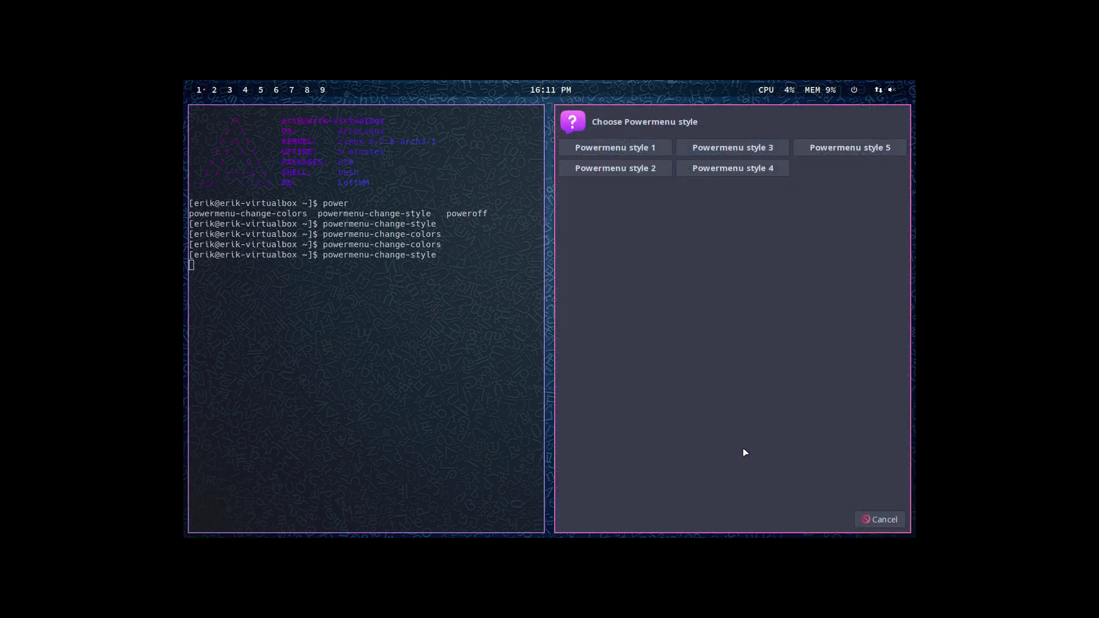
{"action": "key", "text": "super+x"}
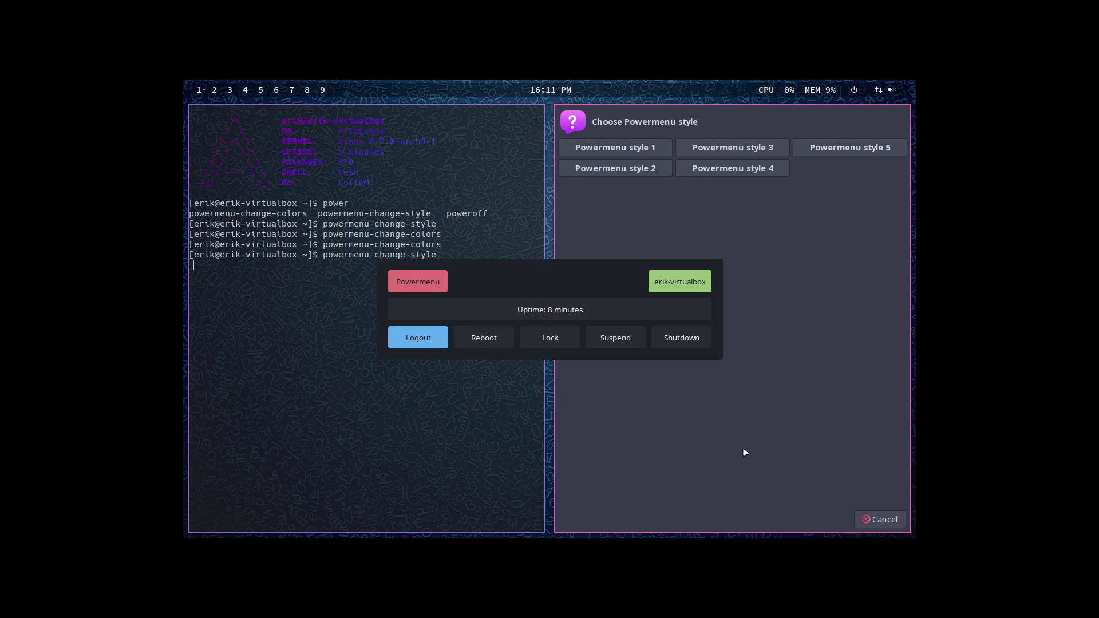
{"action": "key", "text": "Escape"}
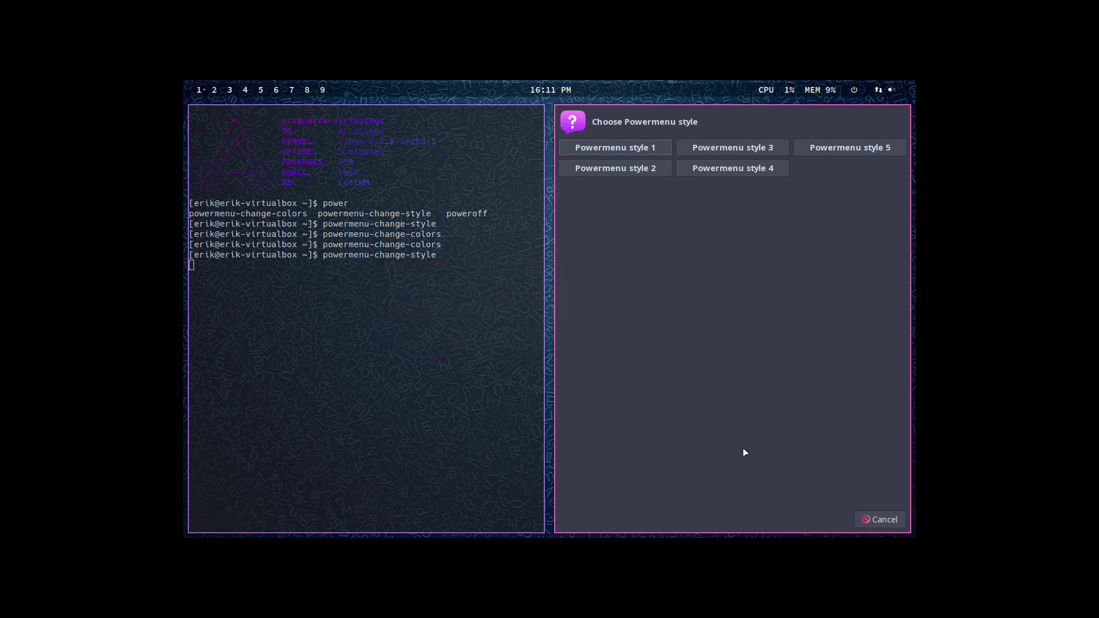
{"action": "left_click", "coordinate": [887, 521]}
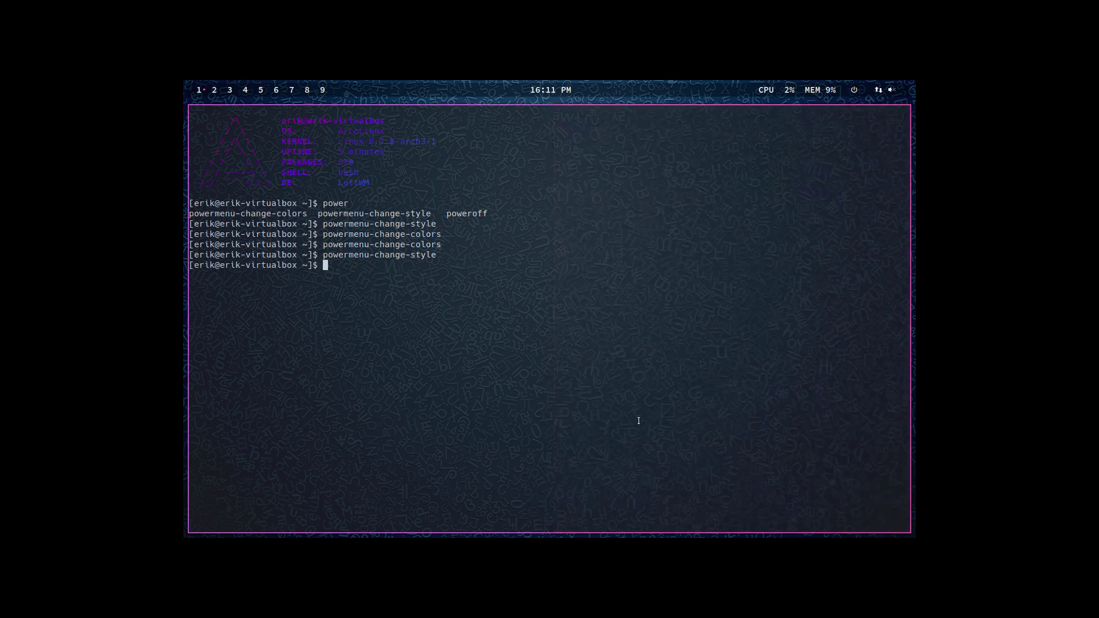